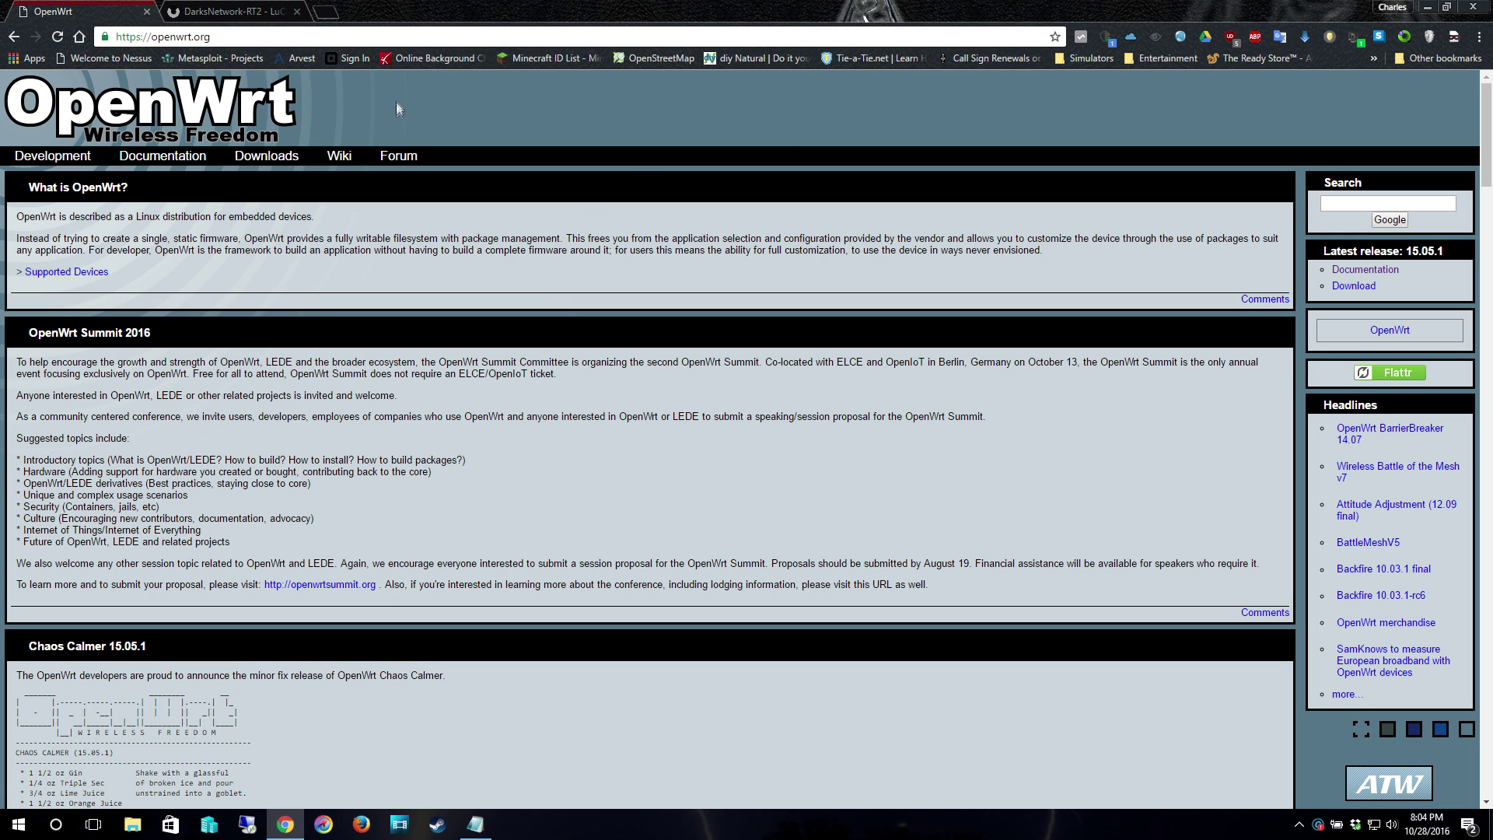
# Step: Log in to the DarksNetwork-RT2 router's LuCI admin page with the saved credentials
pyautogui.click(221, 12)
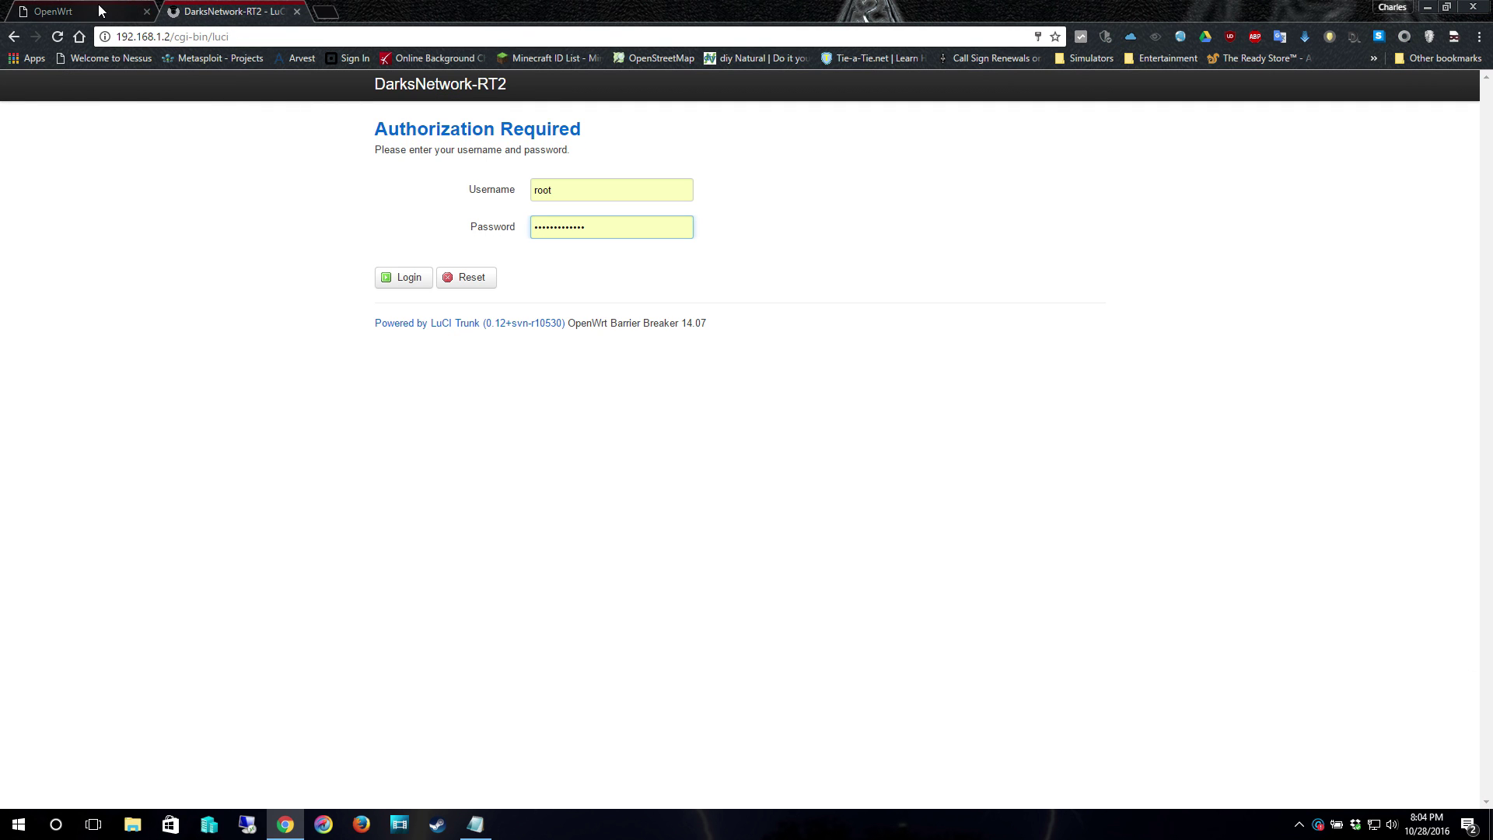
pyautogui.click(128, 12)
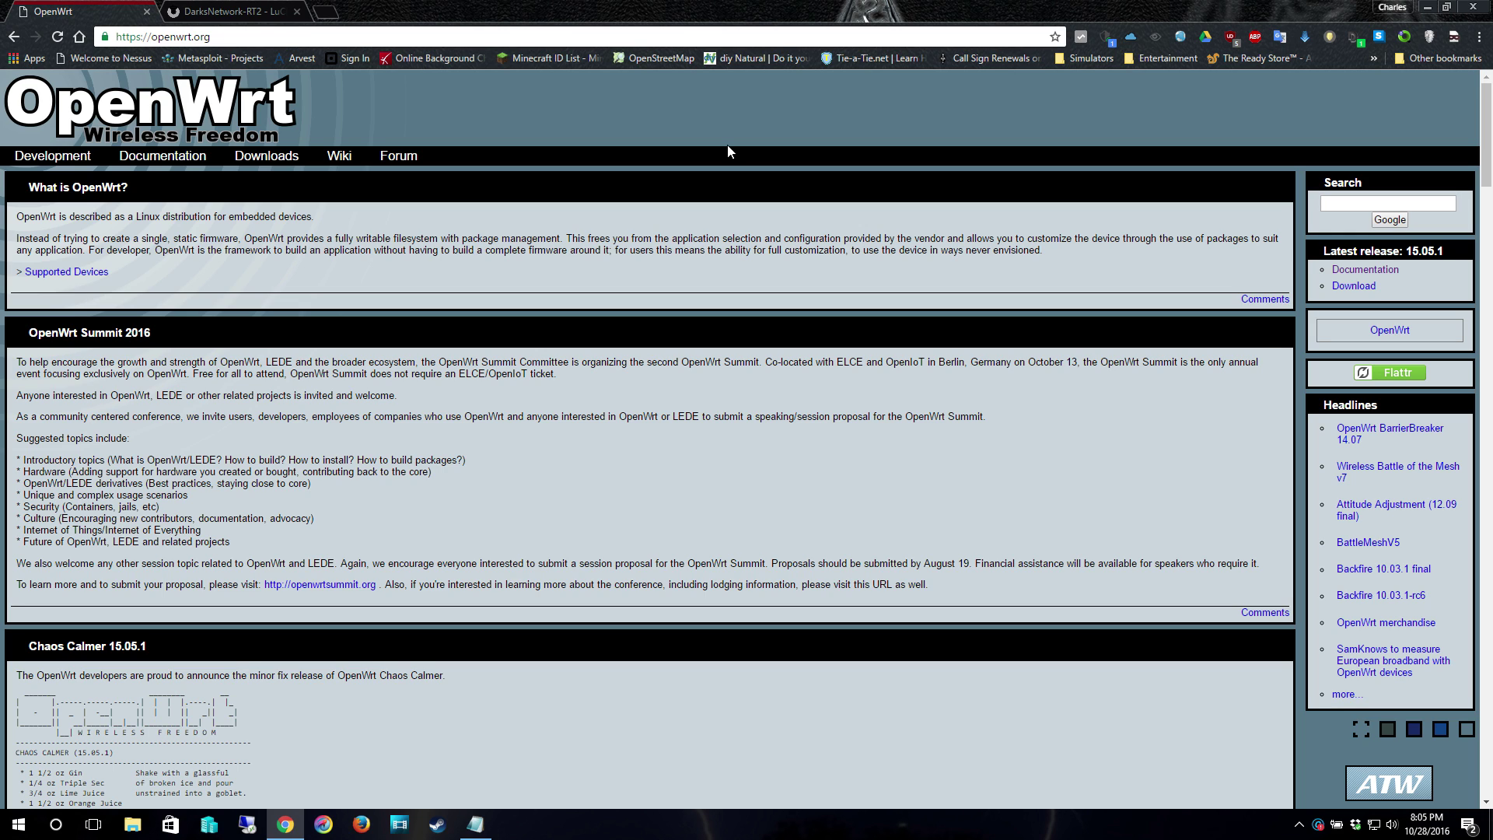
pyautogui.click(308, 10)
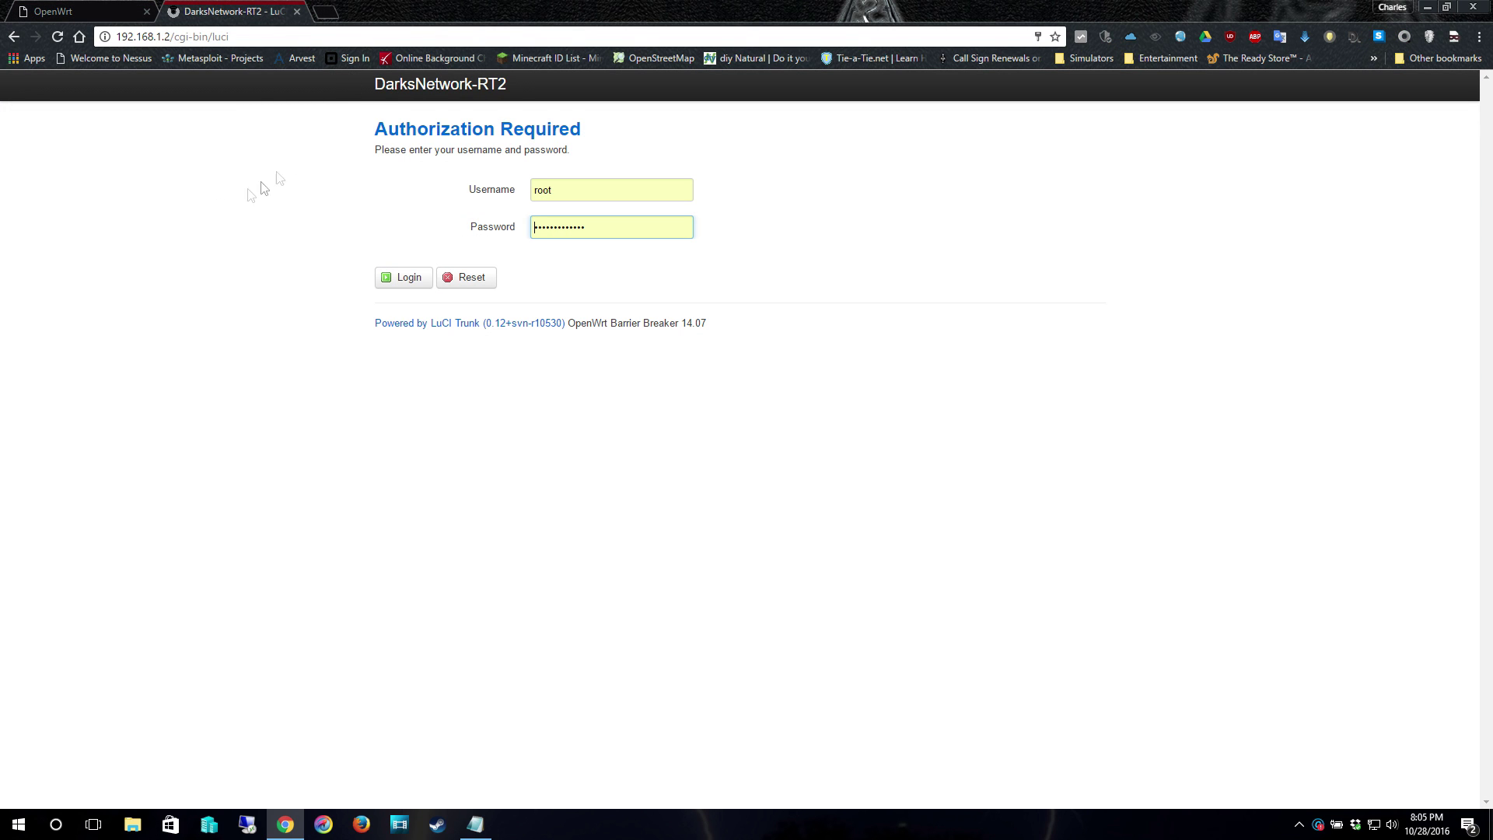
pyautogui.click(416, 283)
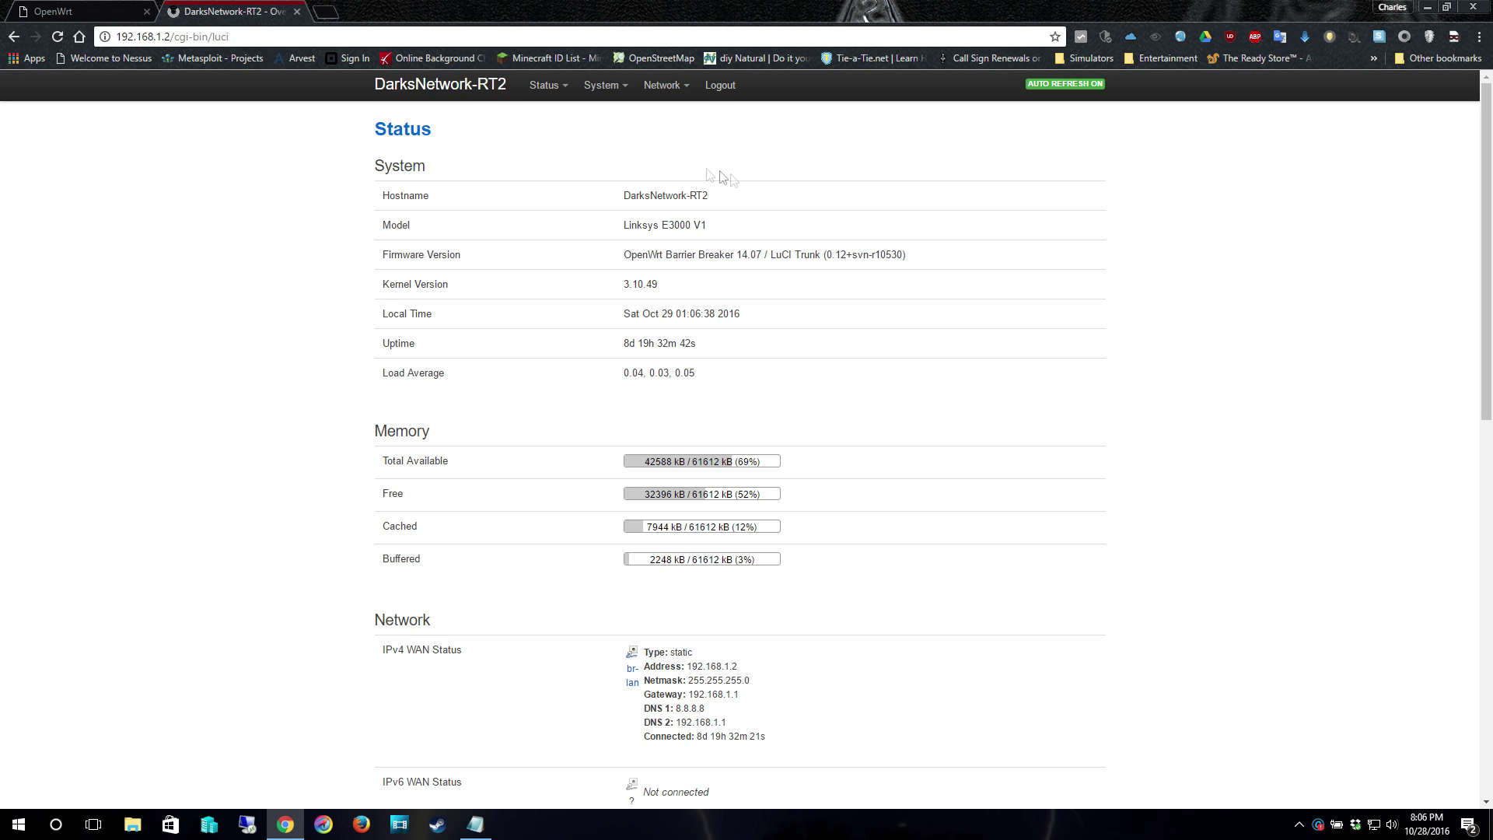
# Step: Review the Status overview: Linksys E3000, about 8 days 19 hours uptime, 69% memory available
pyautogui.moveTo(554, 91)
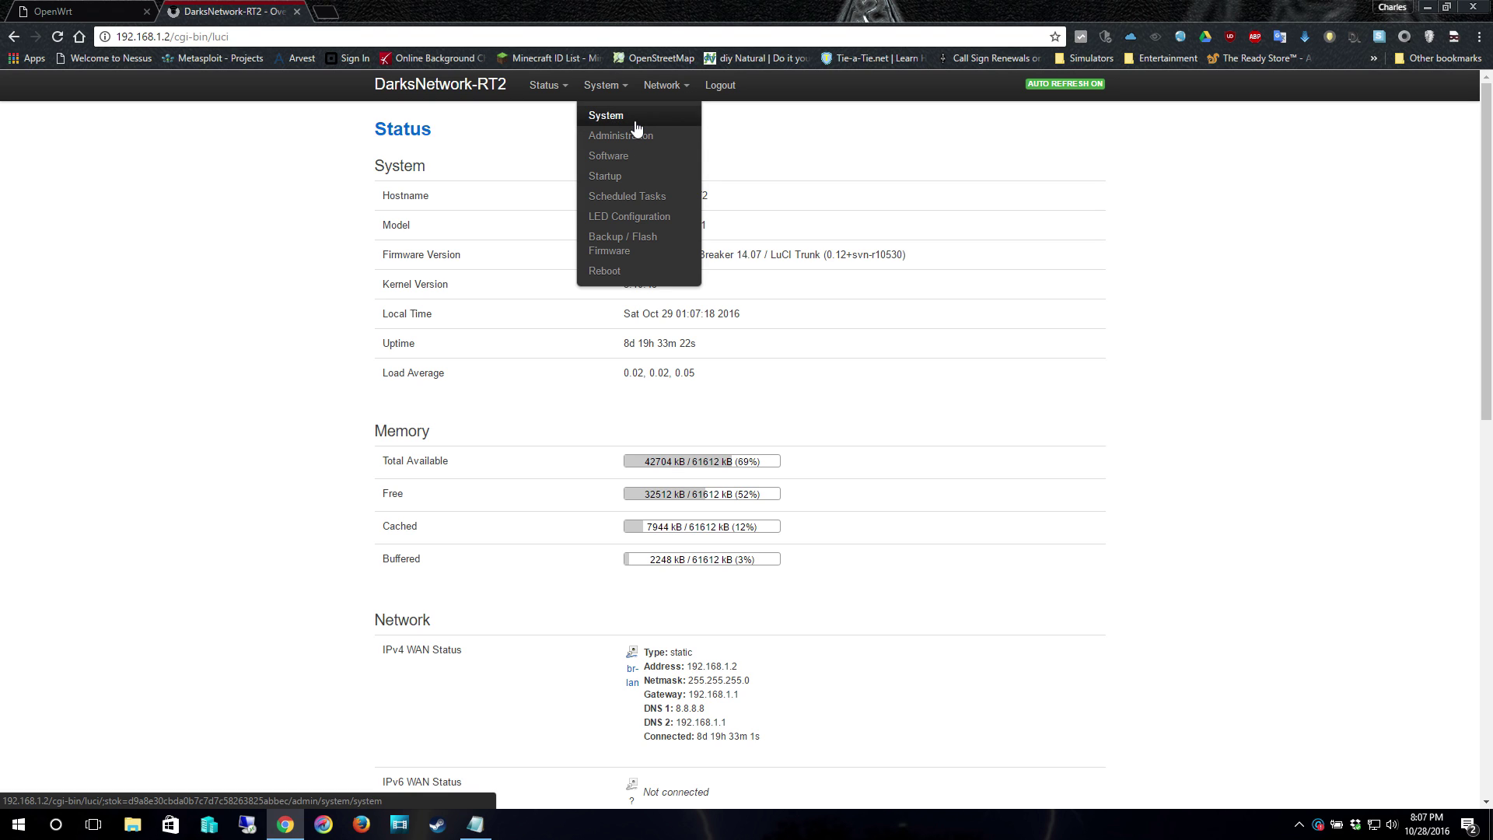
# Step: Go to System > Administration to see the Router Password fields and Dropbear SSH on lan port 22
pyautogui.click(639, 124)
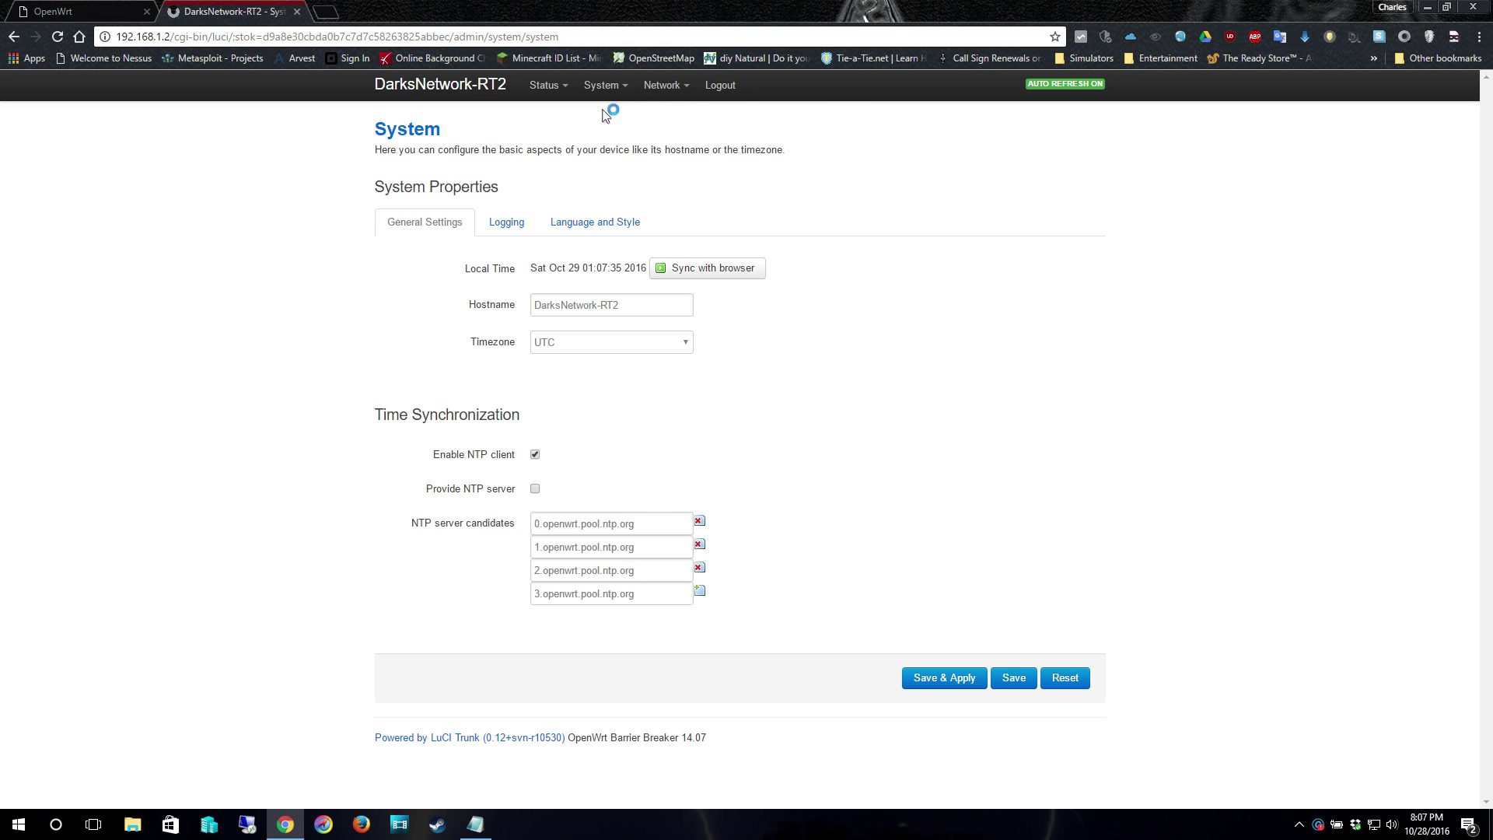
pyautogui.click(625, 134)
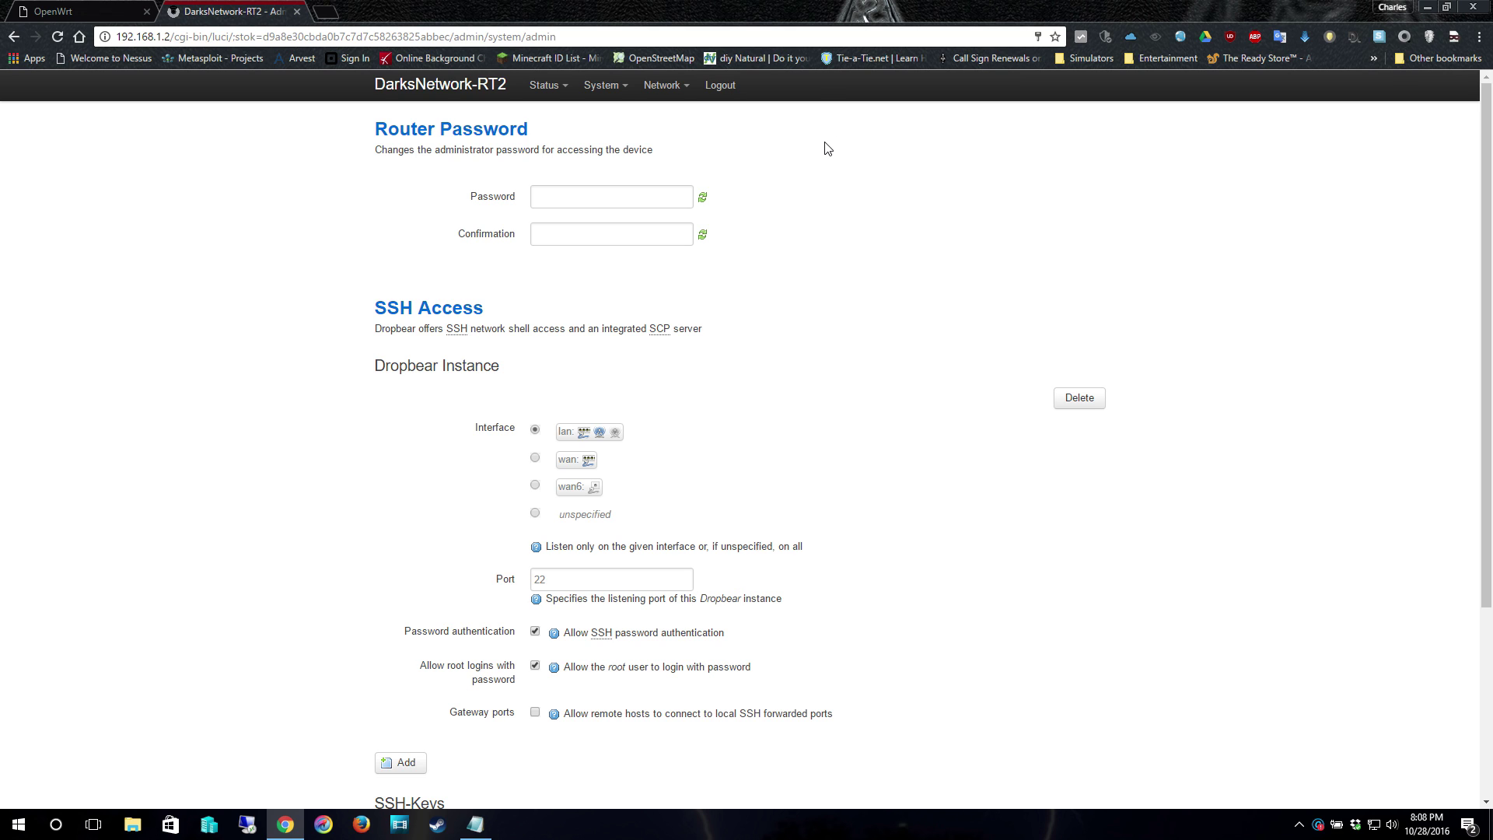
pyautogui.moveTo(621, 91)
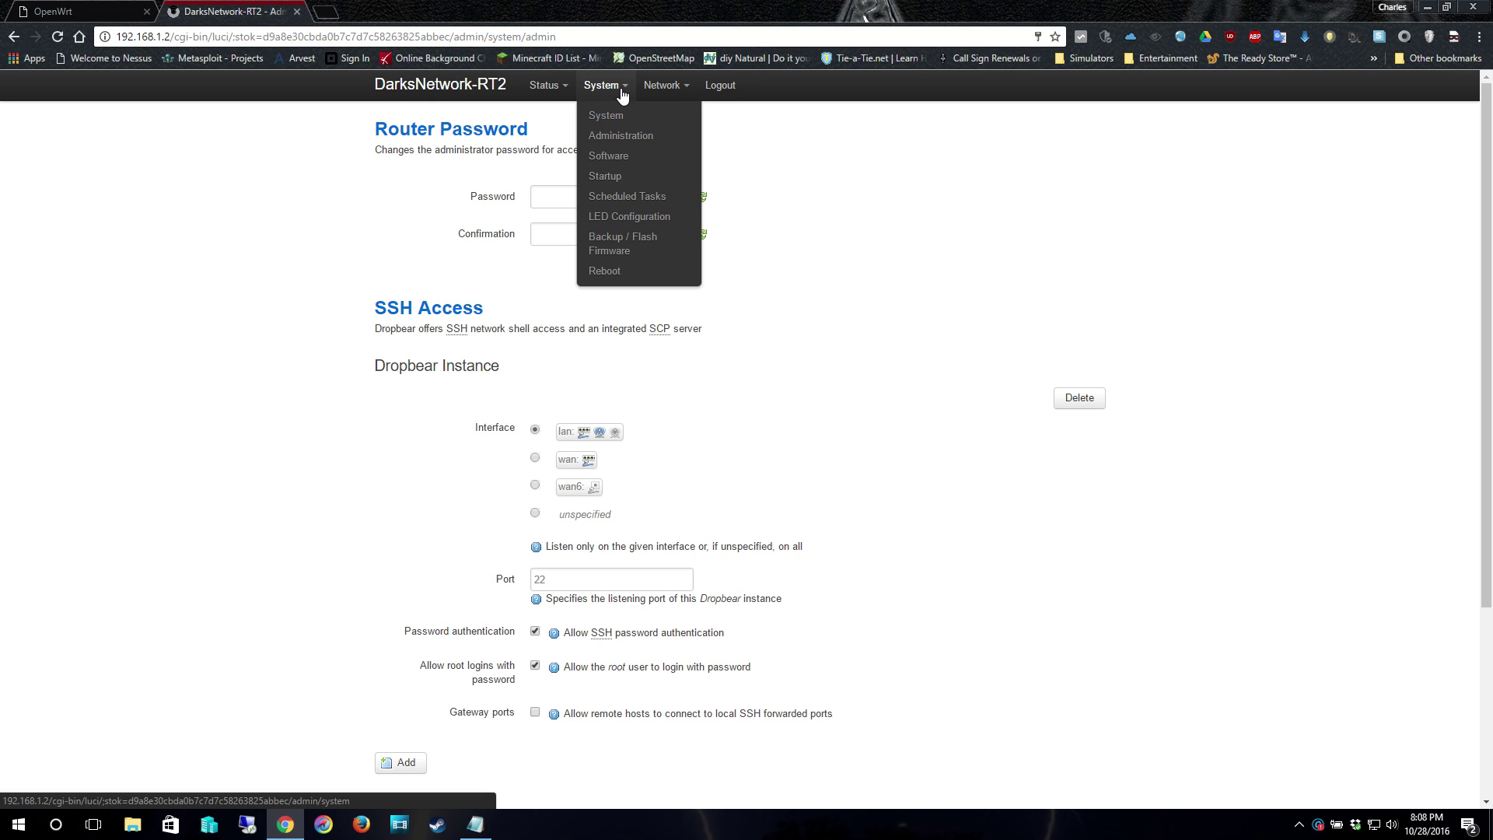
# Step: Show the OPKG configuration under System > Software, listing the Barrier Breaker 14.07 brcm47xx feeds
pyautogui.click(653, 156)
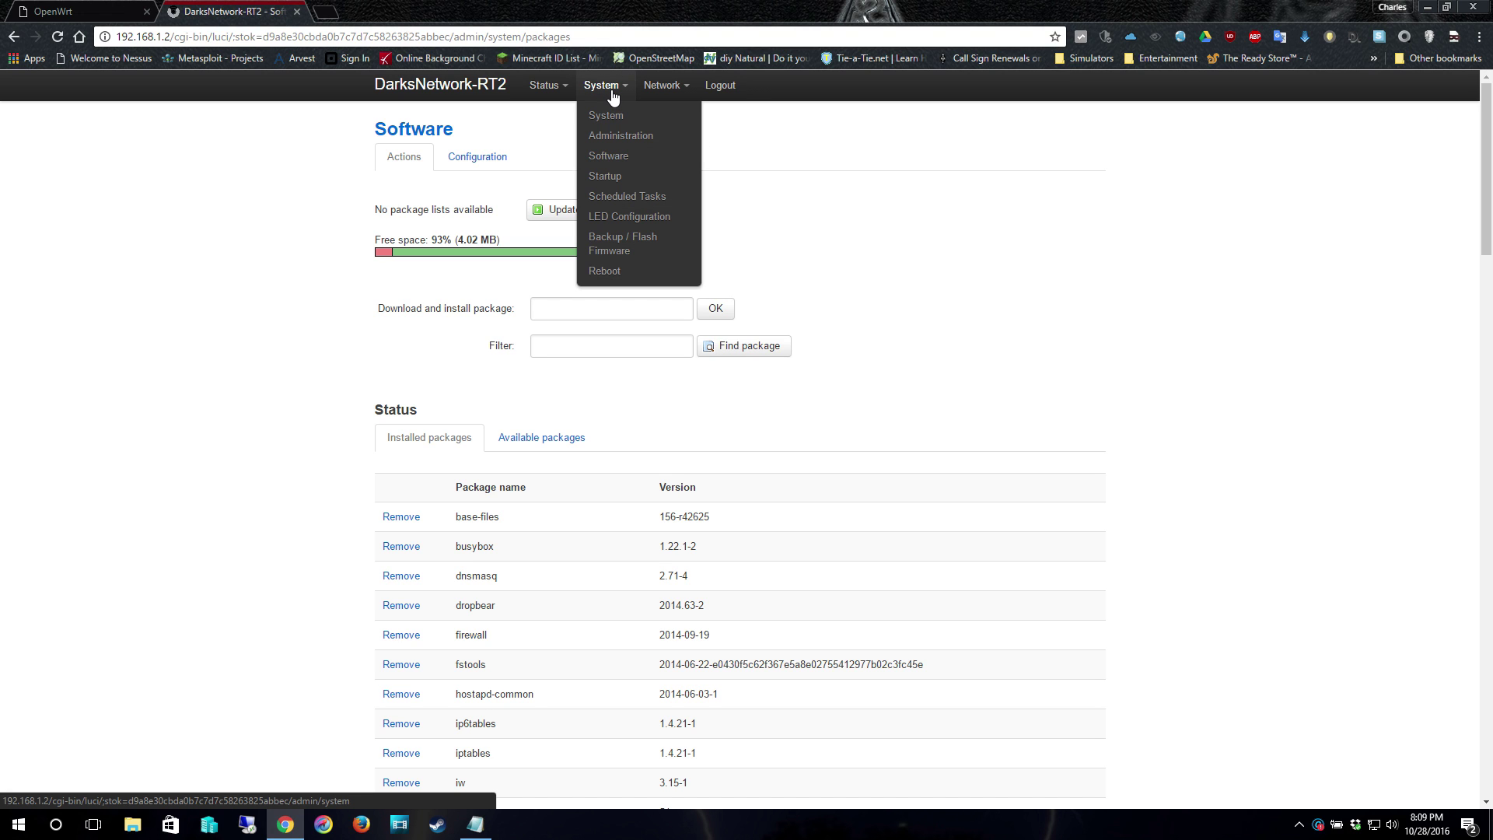
pyautogui.click(462, 157)
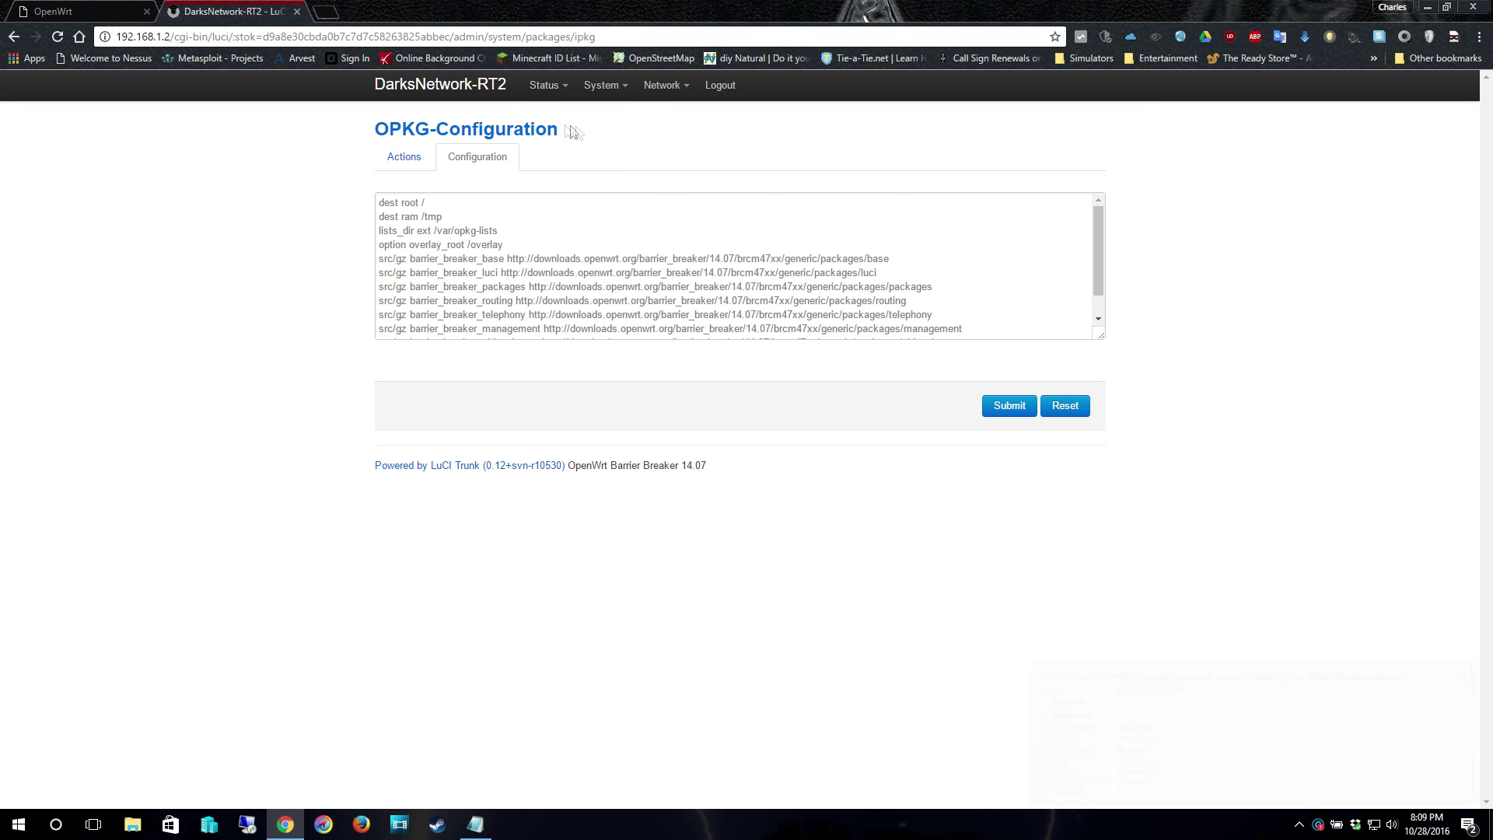
pyautogui.moveTo(608, 93)
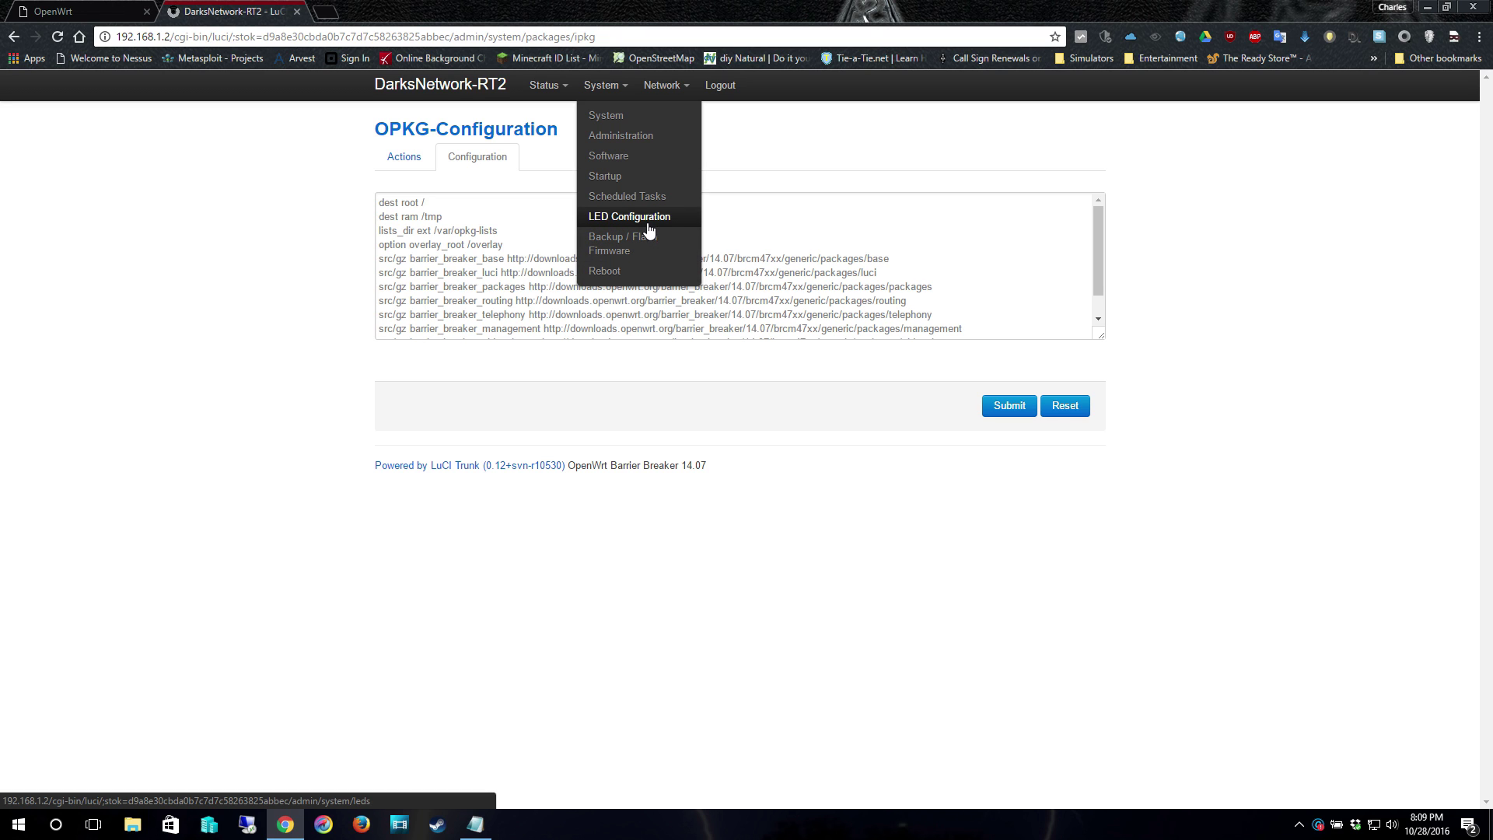
pyautogui.moveTo(679, 90)
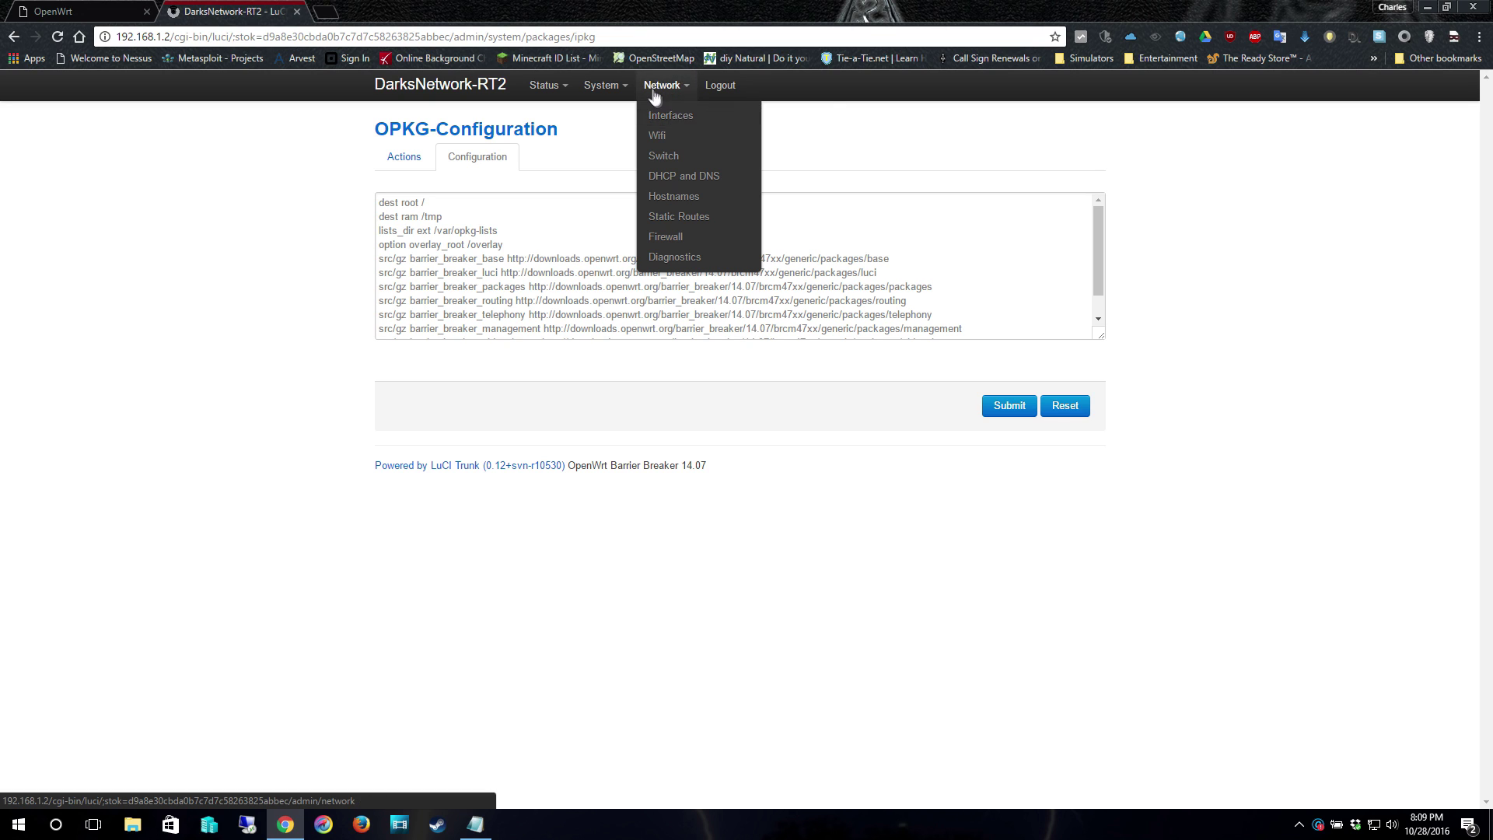
# Step: On the Wireless Overview, select the first radio's BSSID, then open the Tater network's settings
pyautogui.click(685, 137)
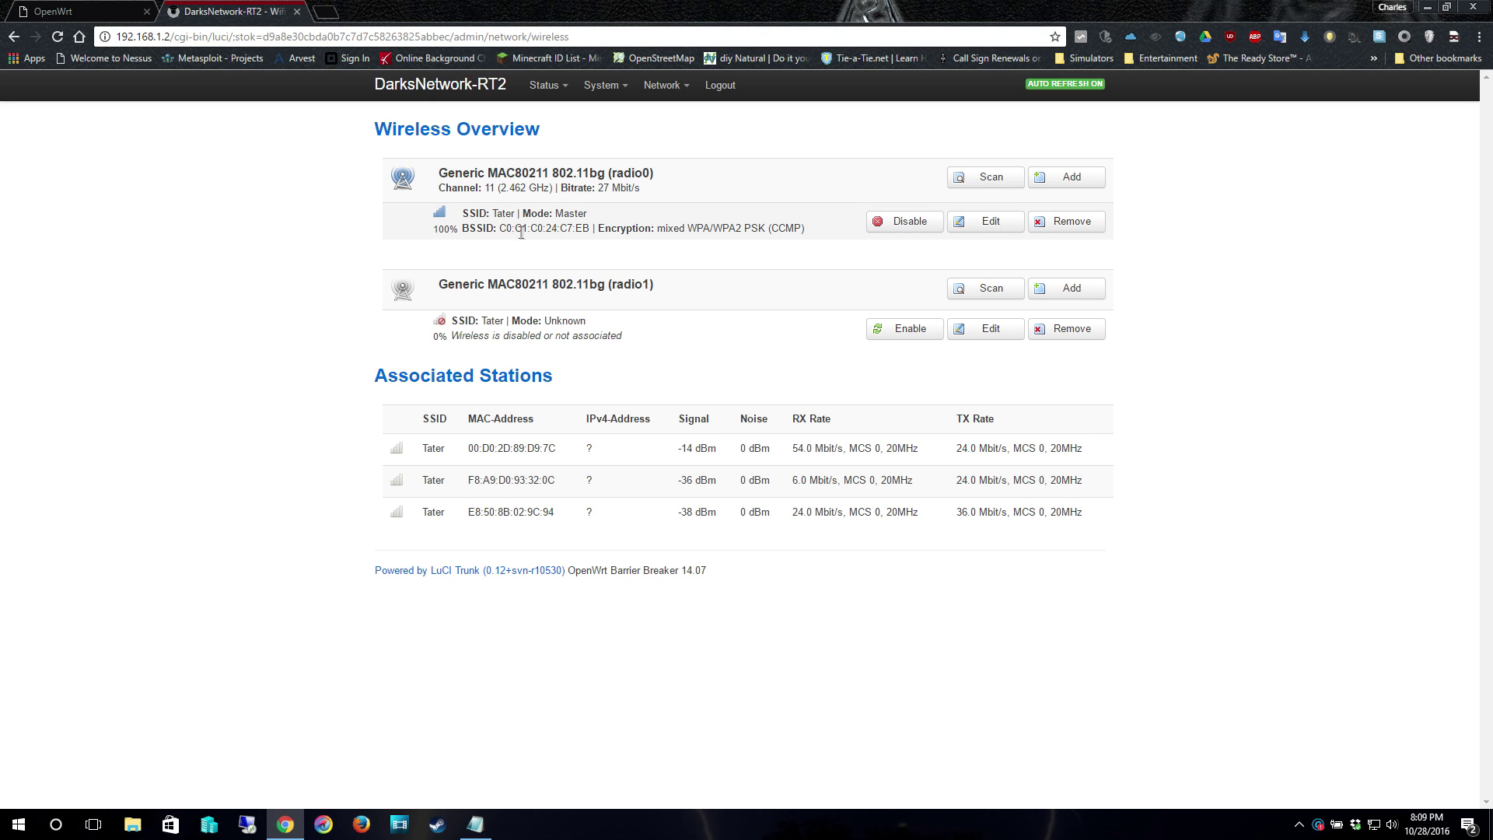
pyautogui.moveTo(503, 228); pyautogui.dragTo(589, 224)
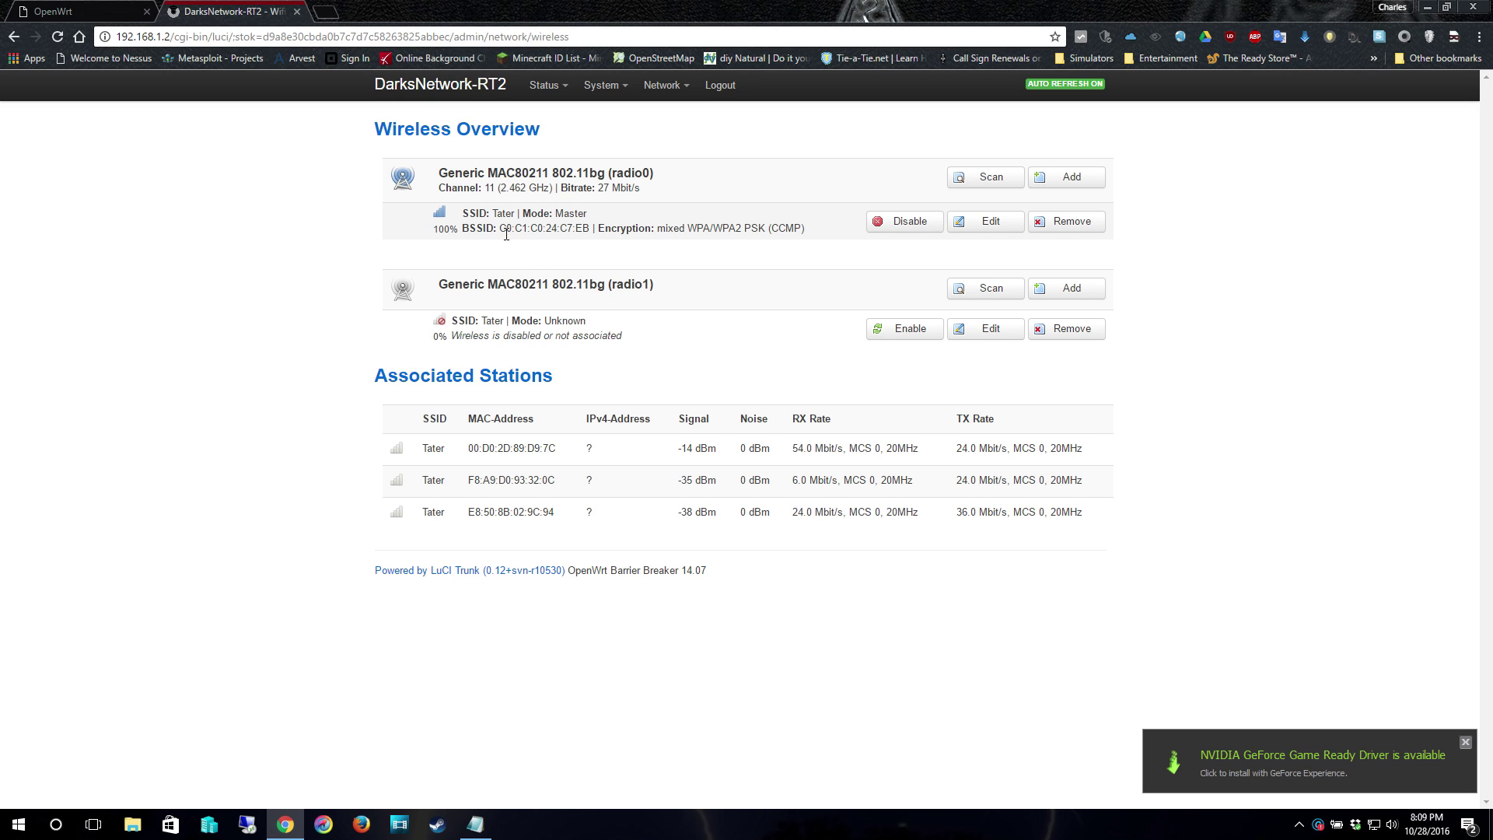
pyautogui.moveTo(498, 227); pyautogui.dragTo(589, 227)
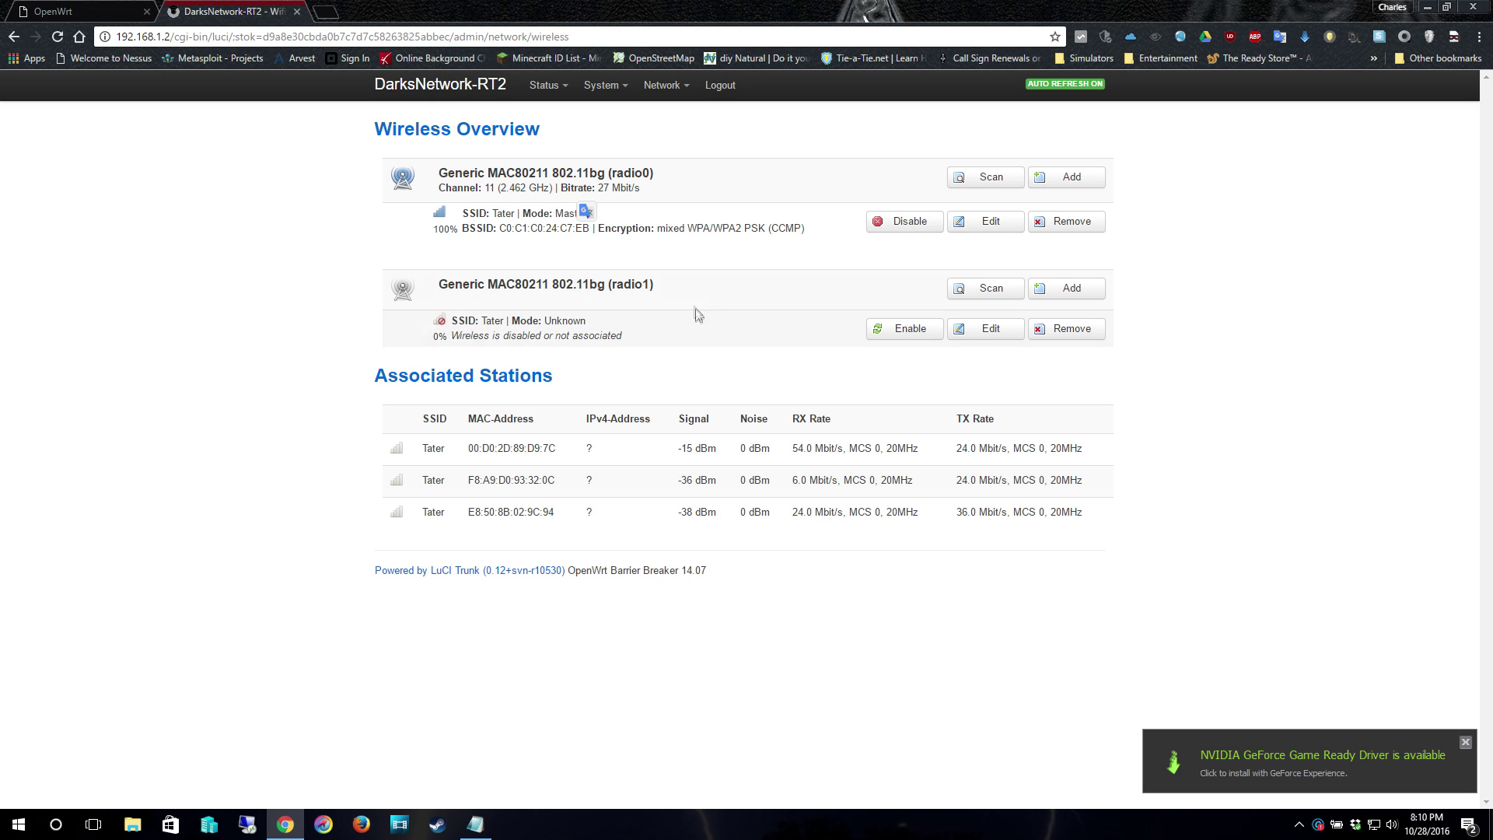
pyautogui.click(984, 223)
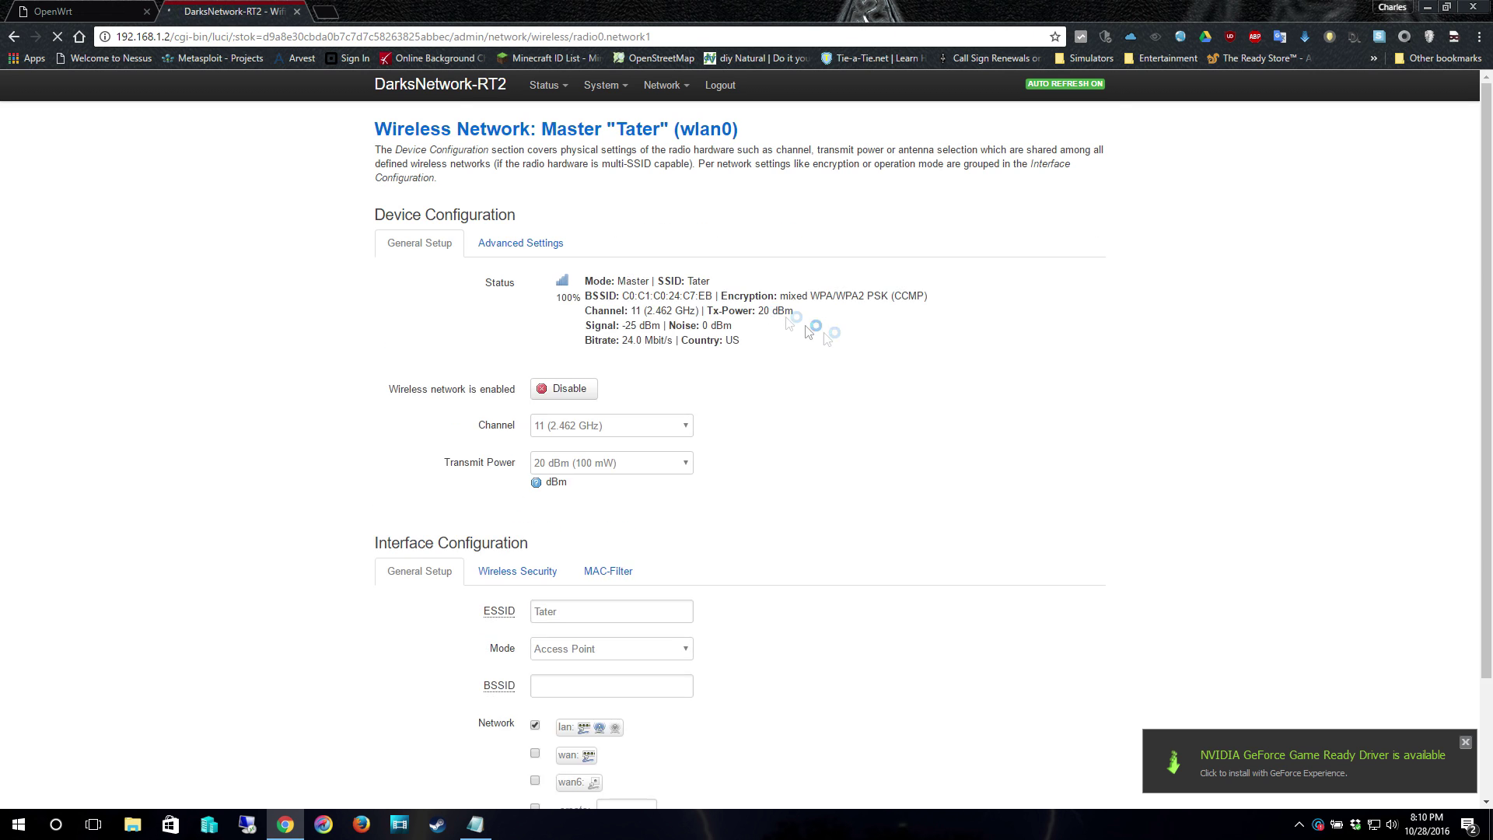
pyautogui.scroll(-3, 813, 467)
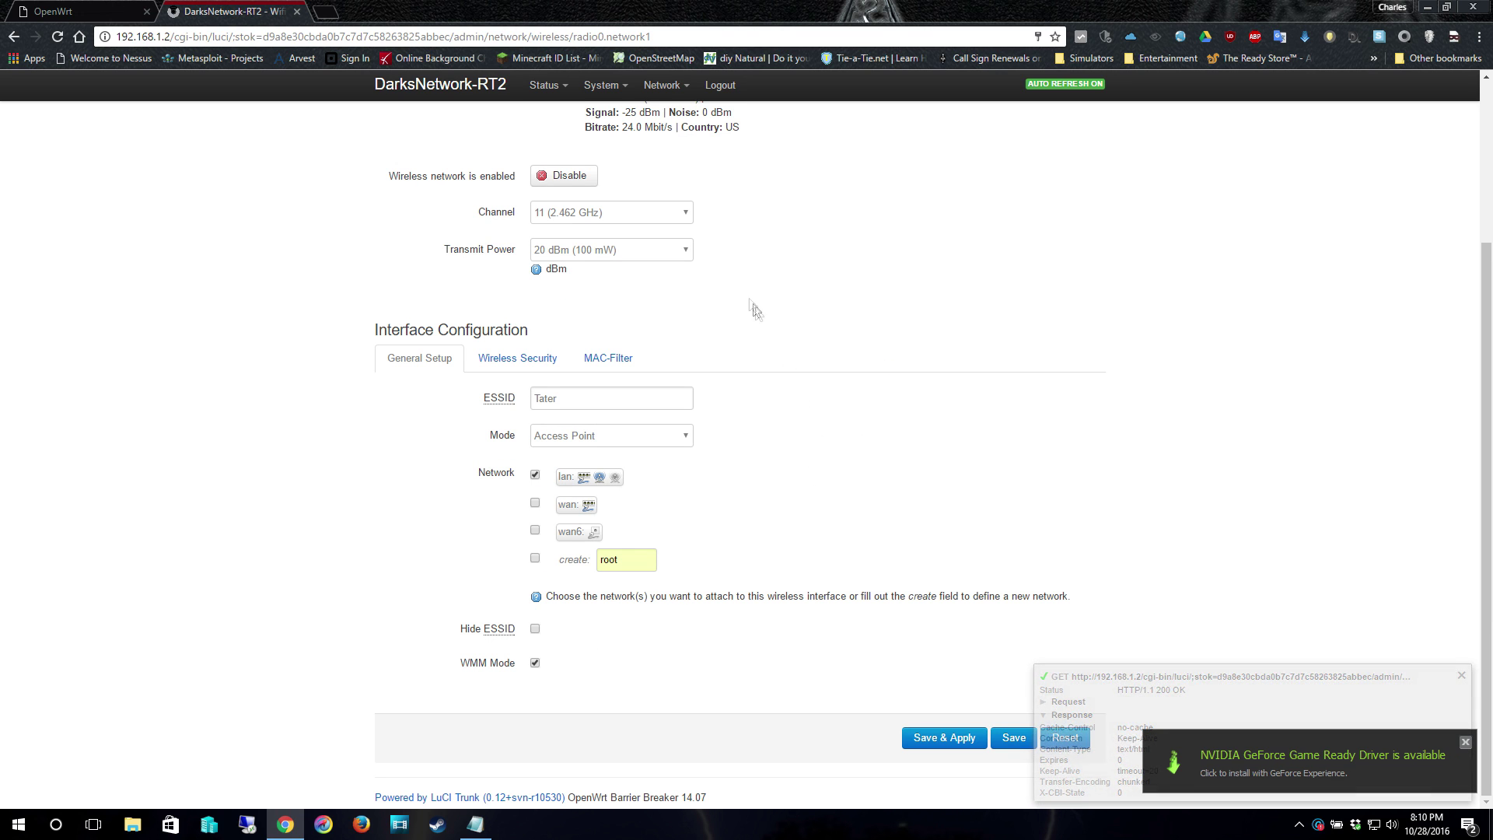
pyautogui.click(684, 256)
pyautogui.click(682, 258)
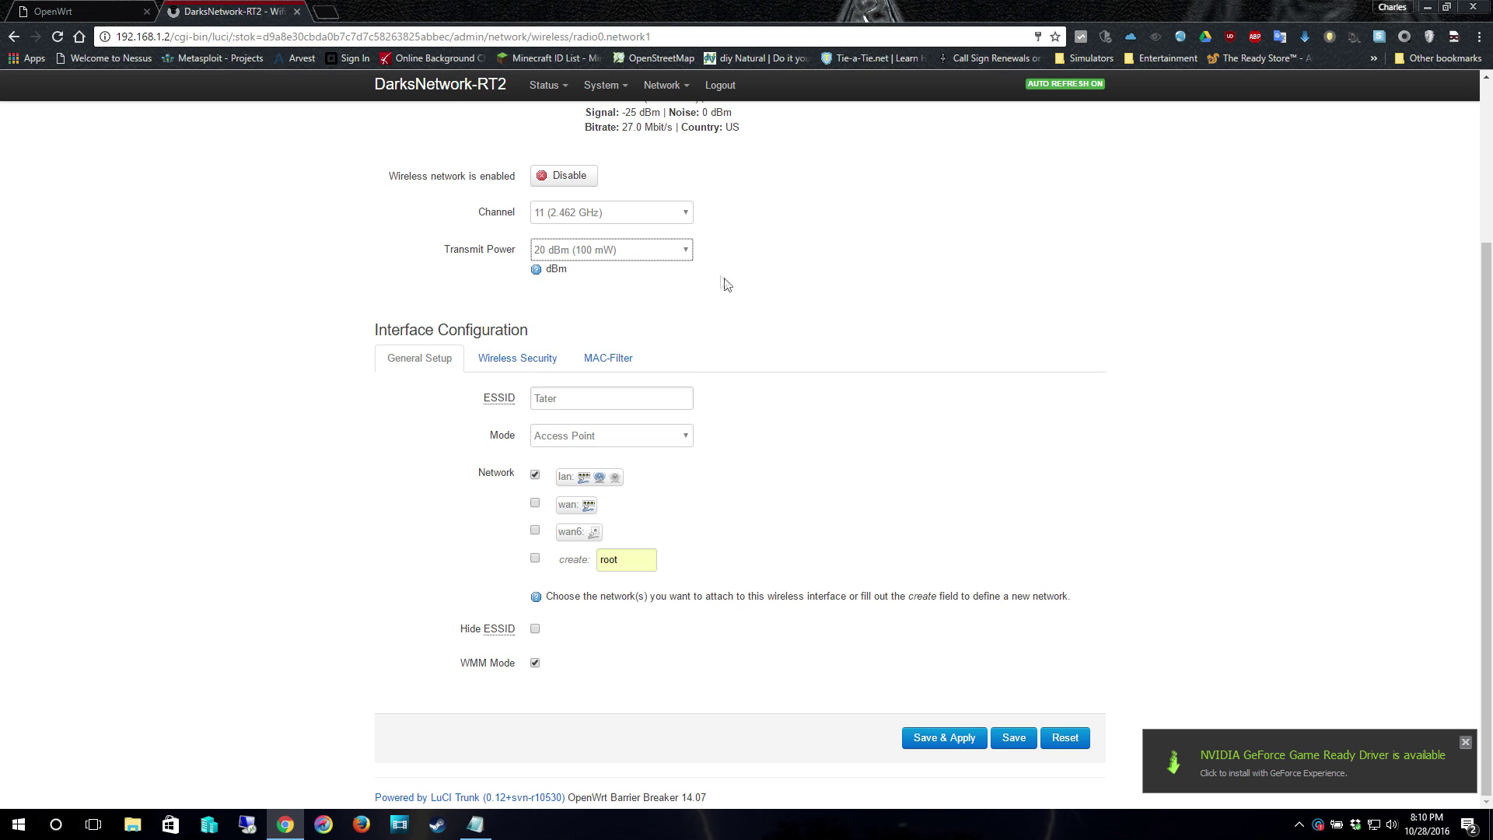
pyautogui.click(671, 257)
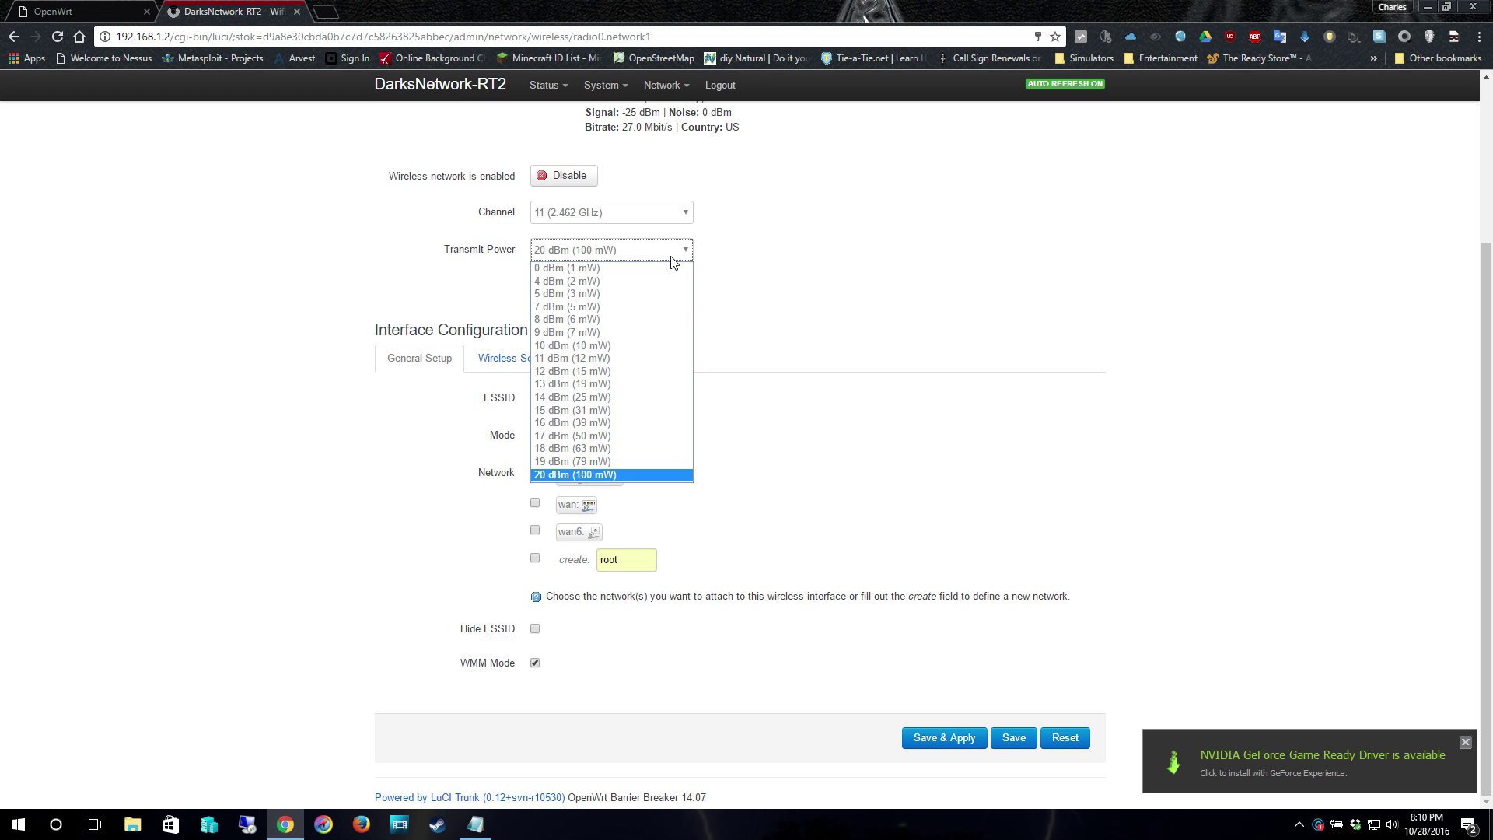
pyautogui.click(666, 256)
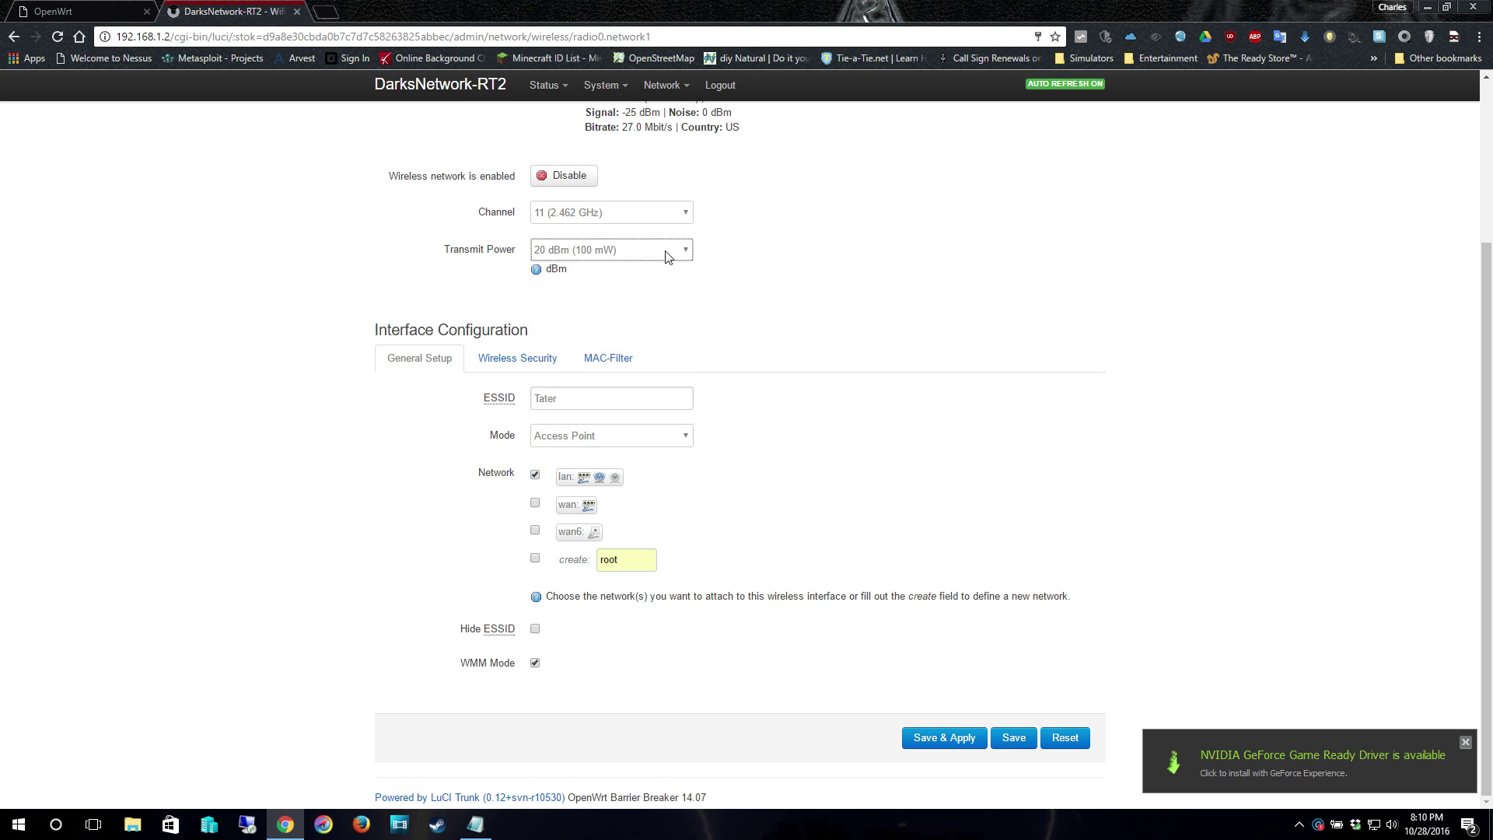
pyautogui.click(669, 259)
pyautogui.click(666, 259)
# Step: Check the Tater network's Wireless Security and MAC-Filter tabs, leaving MAC filtering on 'disable'
pyautogui.click(531, 363)
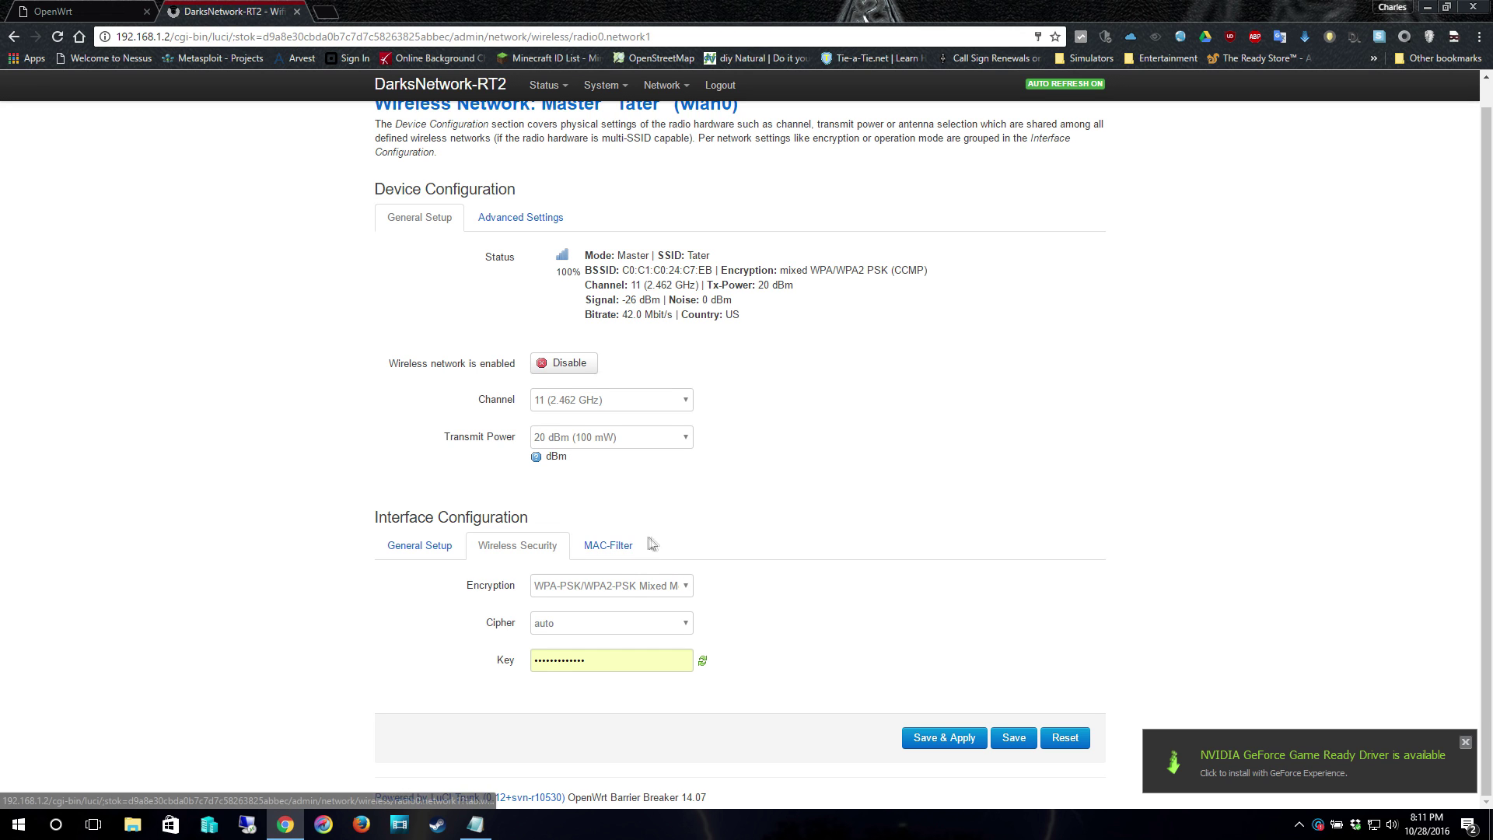
pyautogui.click(625, 546)
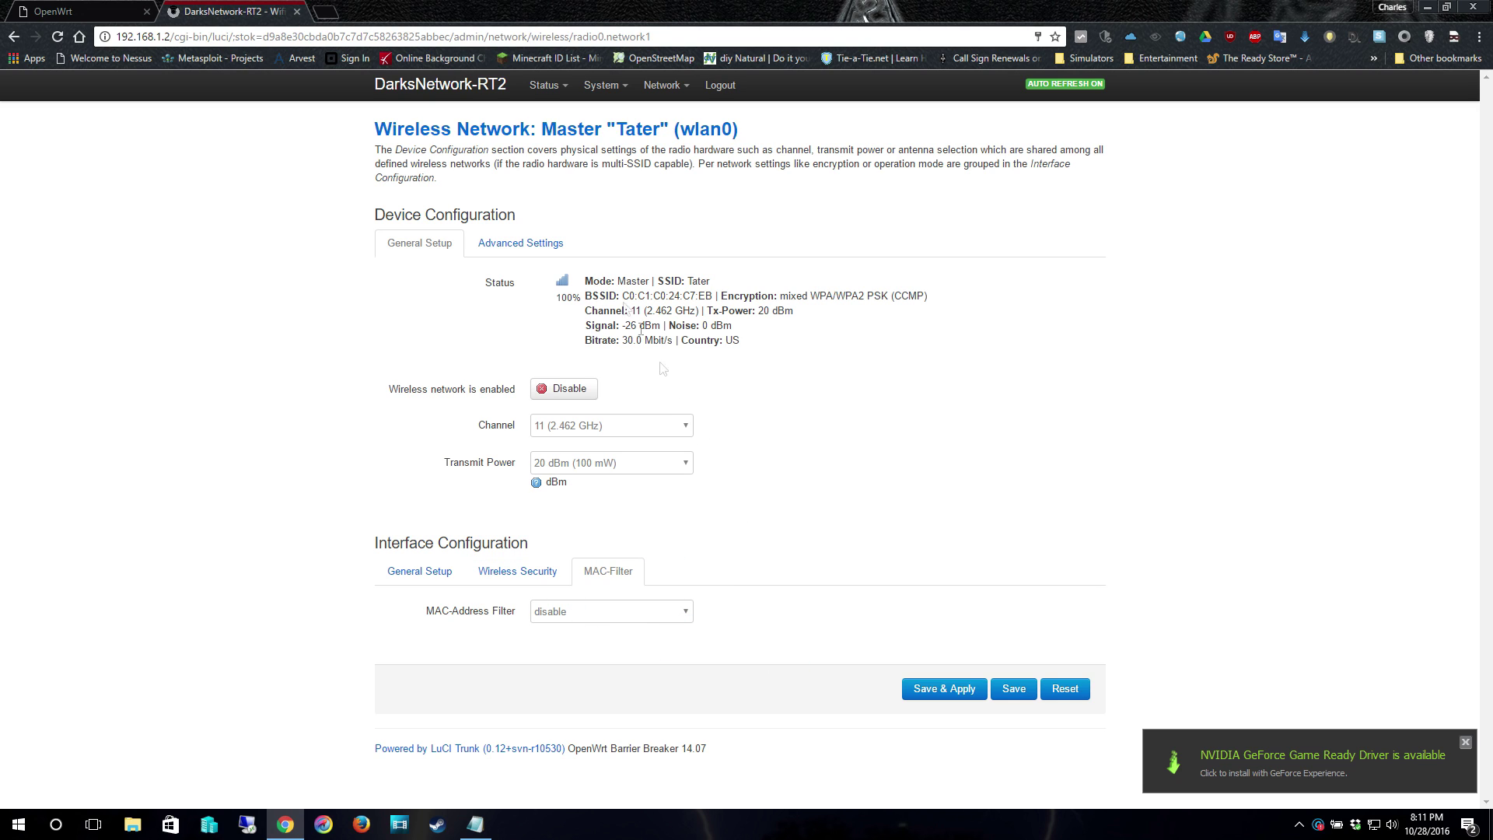
pyautogui.click(672, 614)
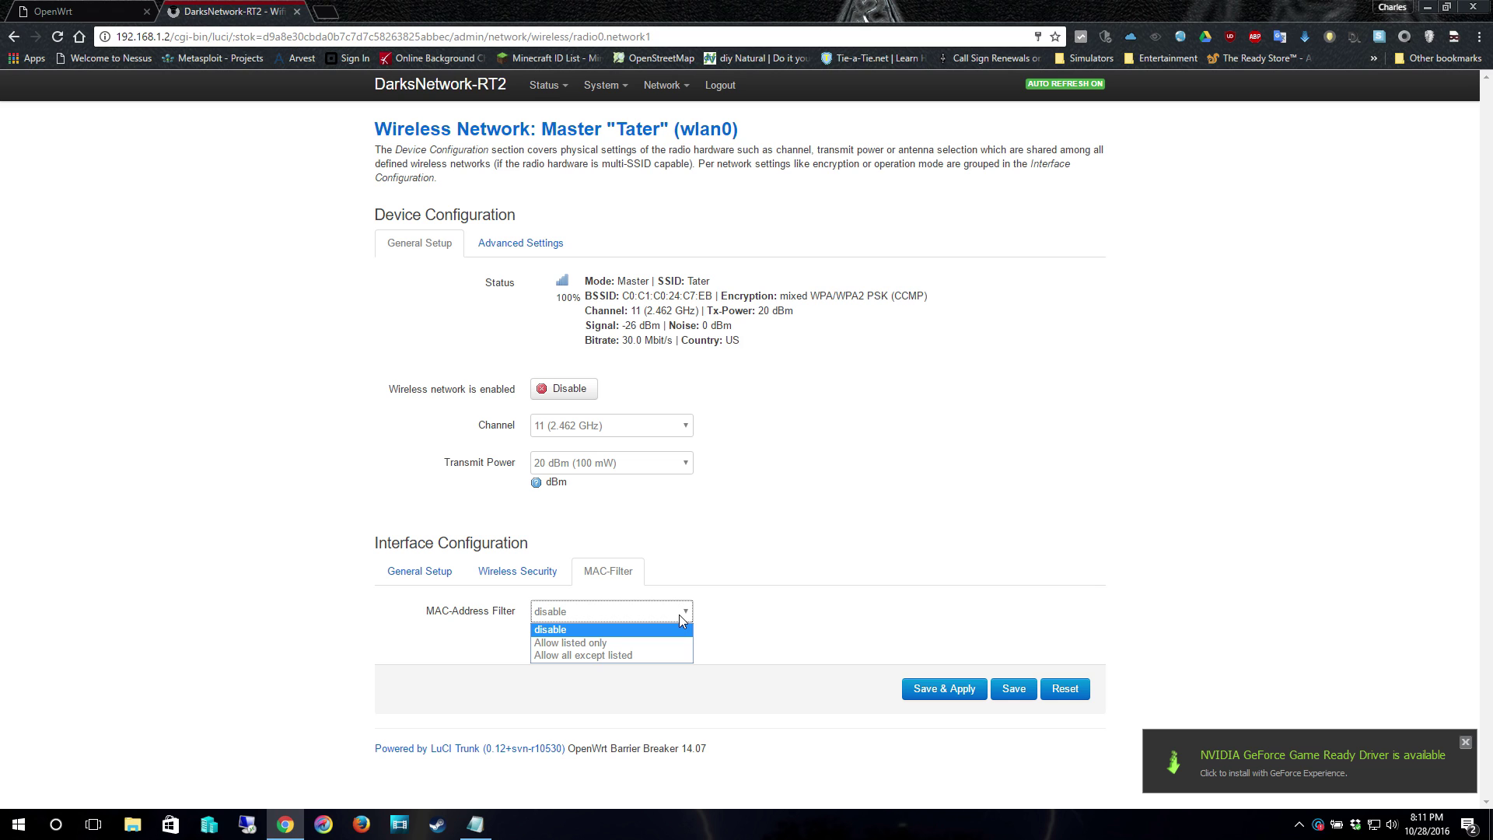
pyautogui.click(783, 565)
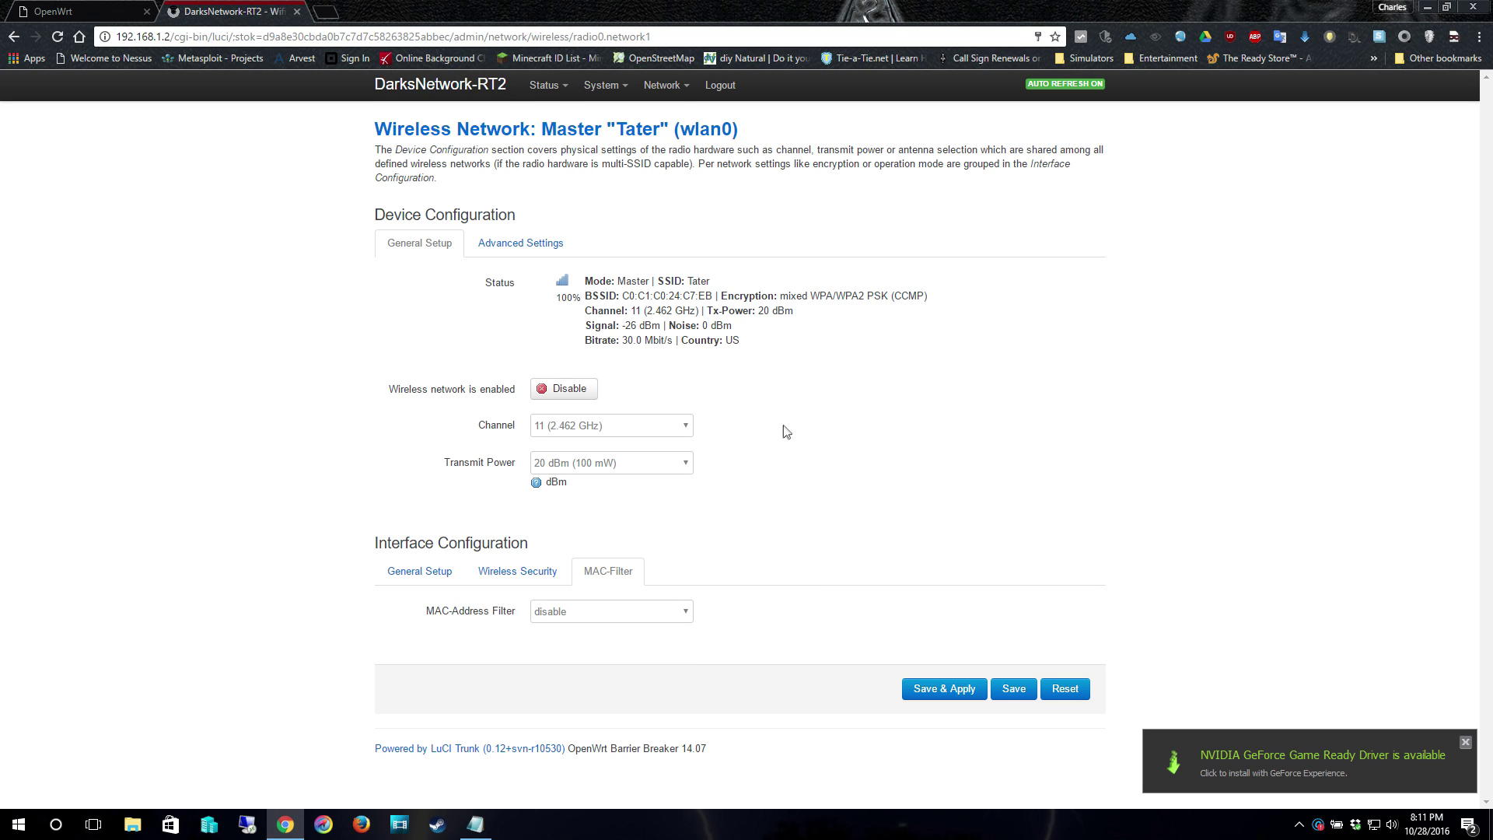
pyautogui.click(525, 244)
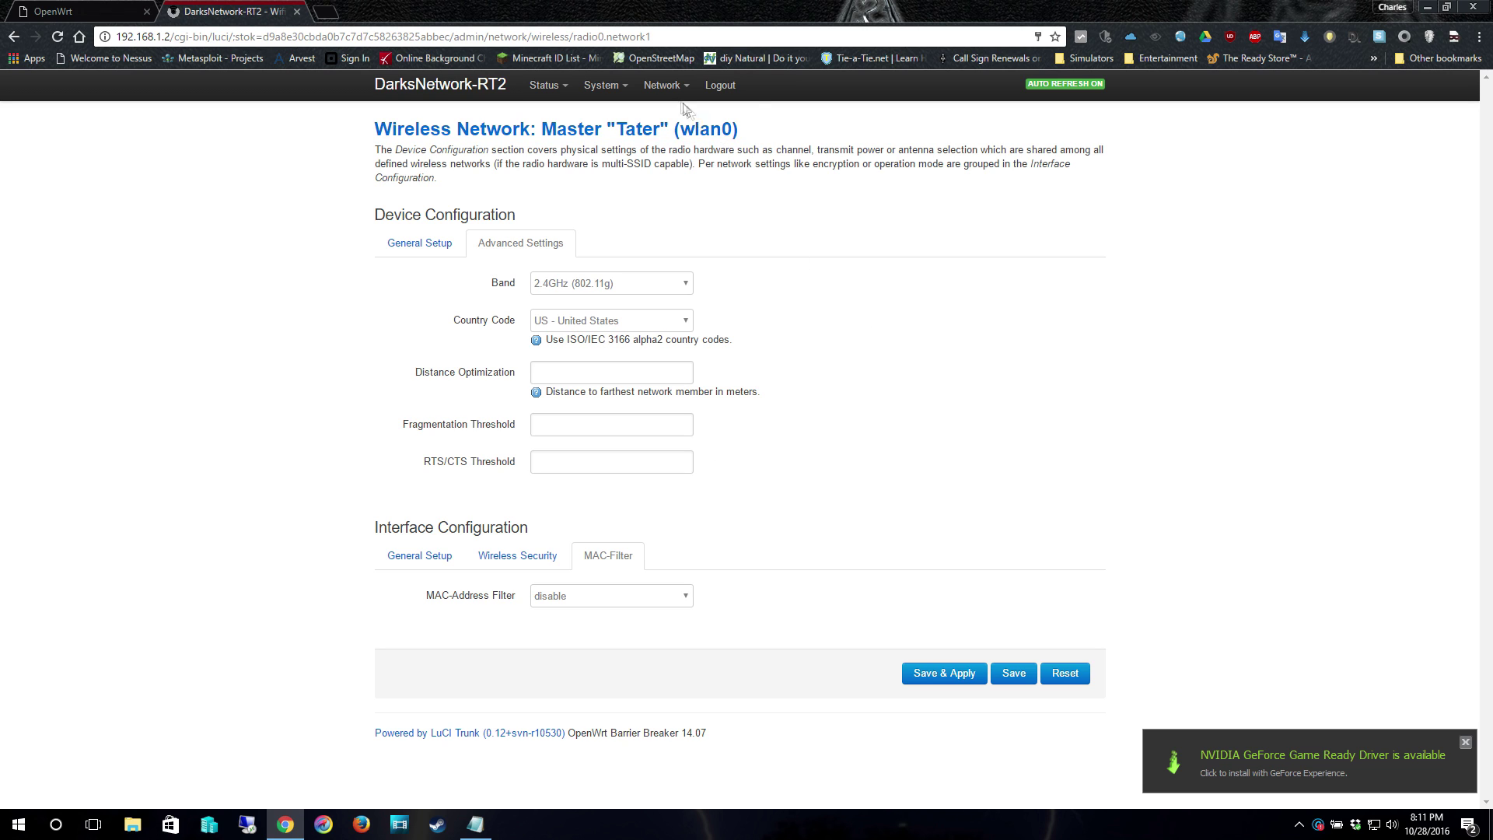
# Step: Review the radio's advanced settings: 2.4GHz 802.11g band and US country code
pyautogui.moveTo(661, 87)
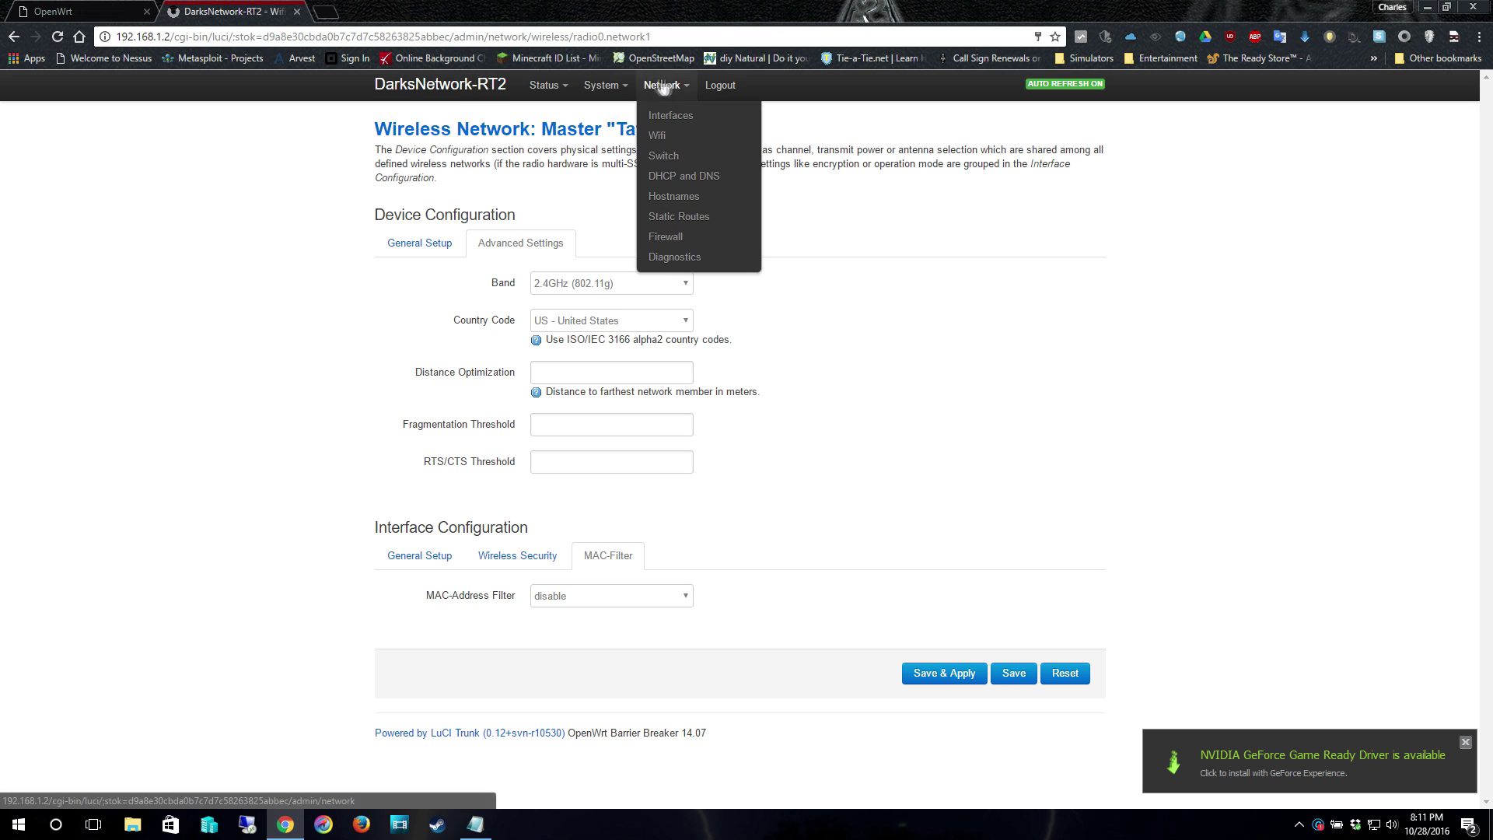
# Step: Return to the Wireless Overview showing Tater on radio0, radio1 disabled, three stations associated
pyautogui.click(685, 137)
pyautogui.moveTo(681, 93)
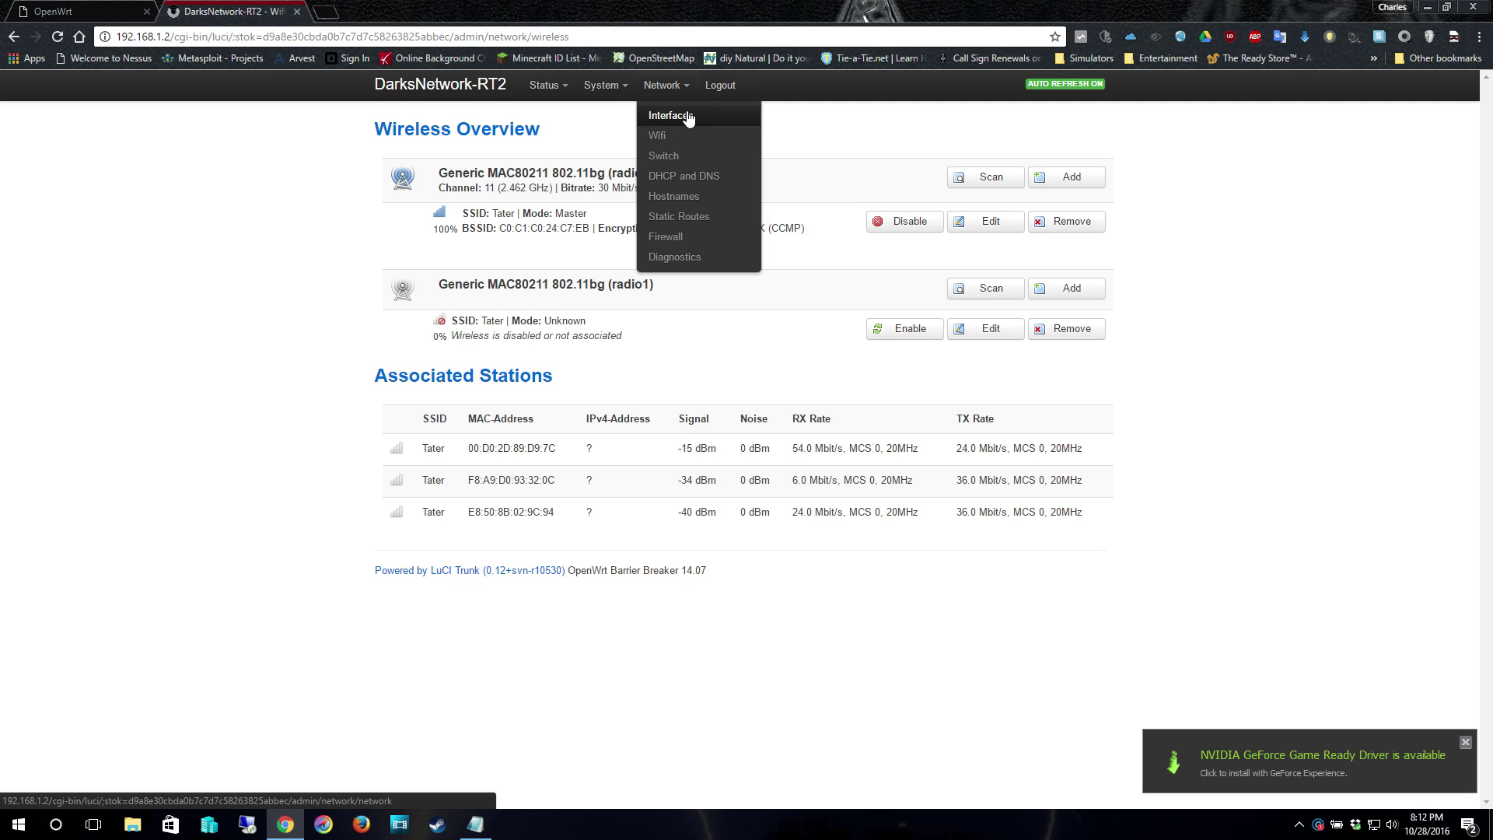
pyautogui.click(690, 182)
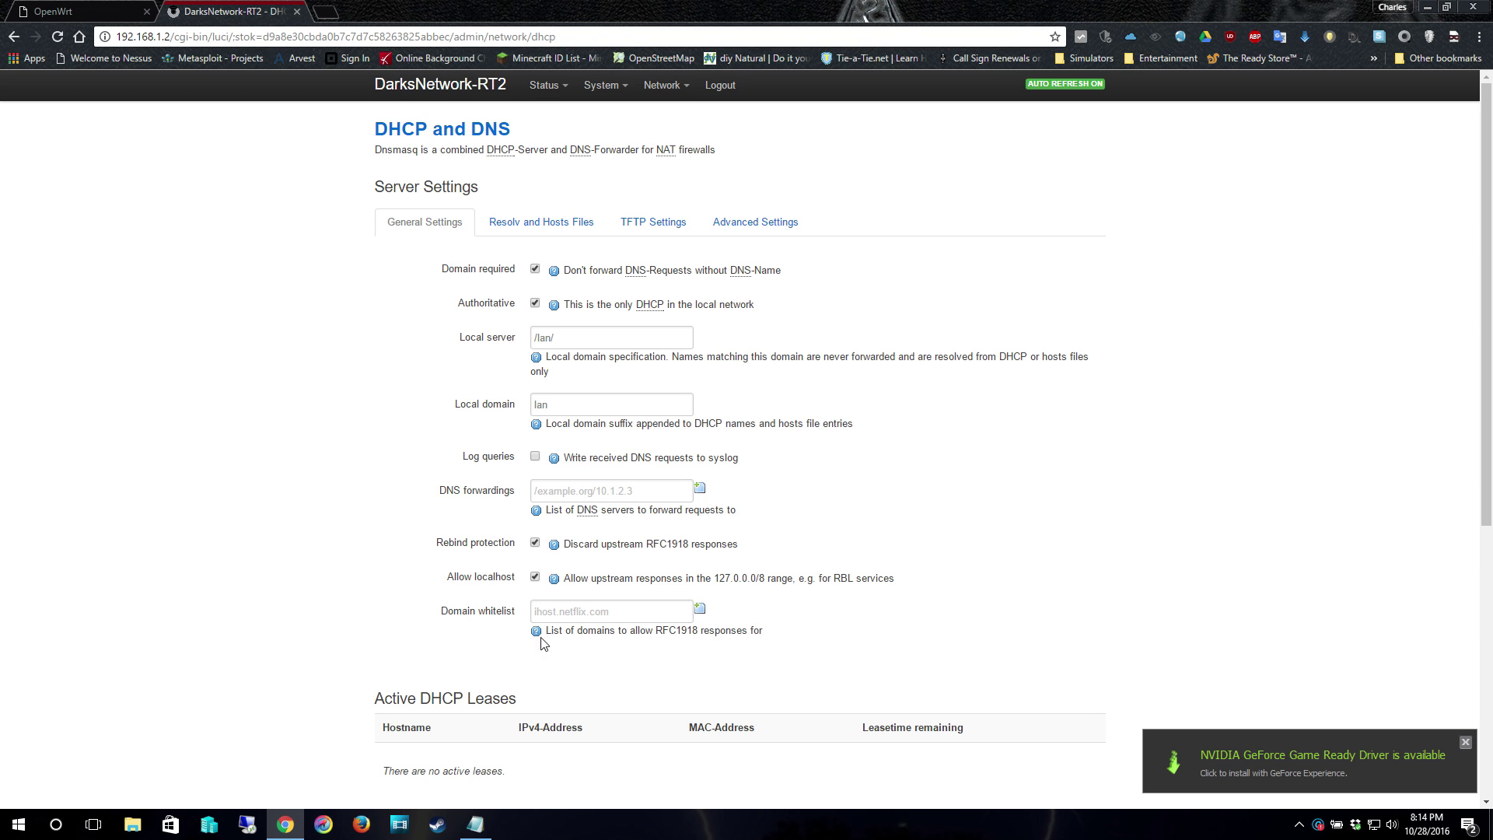
# Step: Look over the DHCP and DNS general settings: local server /lan/, domain whitelist, log queries off
pyautogui.moveTo(545, 633); pyautogui.dragTo(777, 632)
pyautogui.click(780, 643)
pyautogui.scroll(-3, 856, 658)
pyautogui.scroll(3, 872, 593)
pyautogui.moveTo(667, 92)
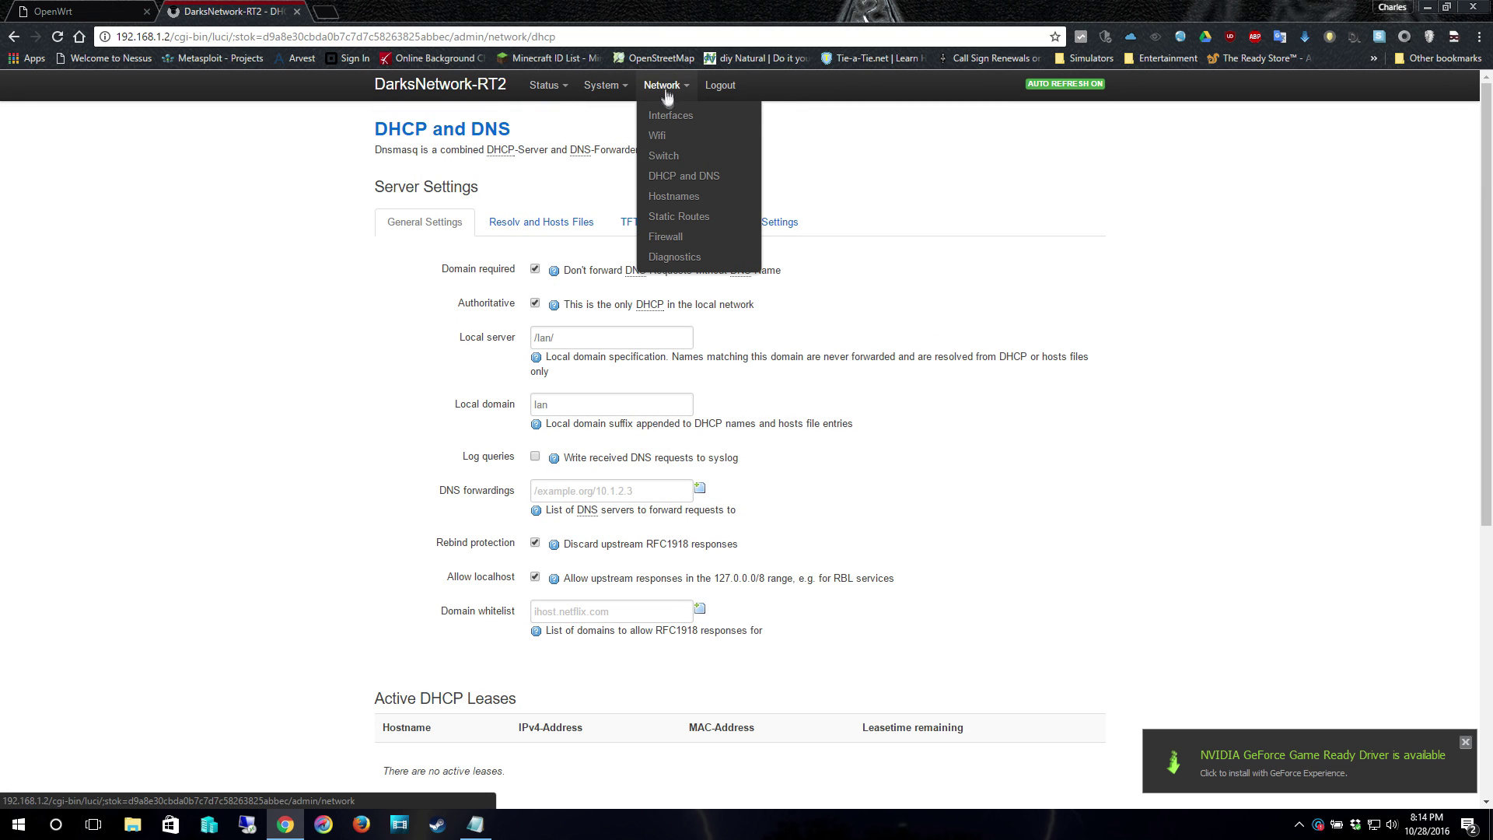
# Step: Open Static Routes and inspect both IPv4 route targets via gateway 192.168.1.1
pyautogui.click(679, 217)
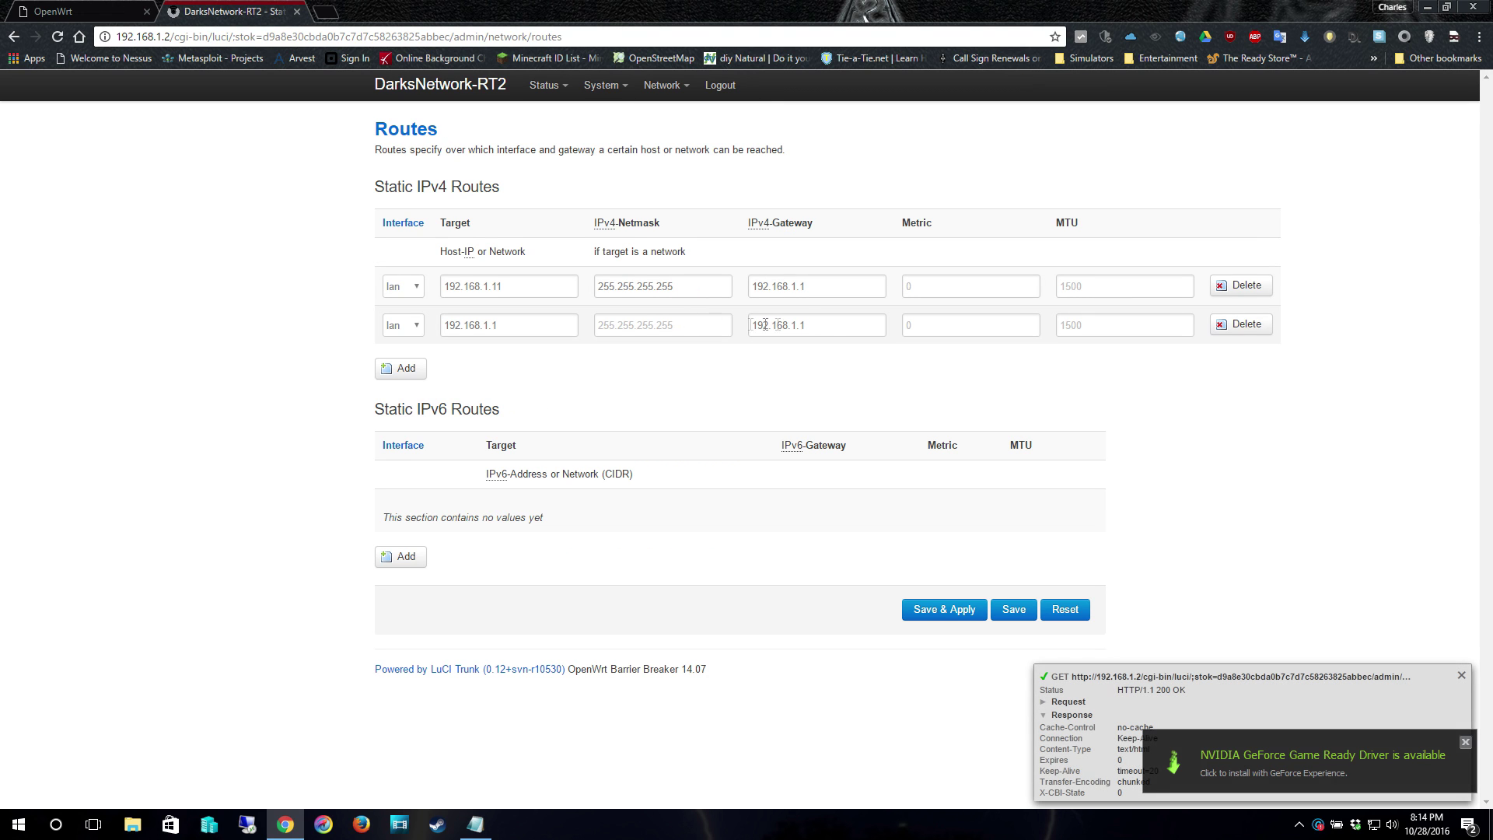
pyautogui.click(545, 291)
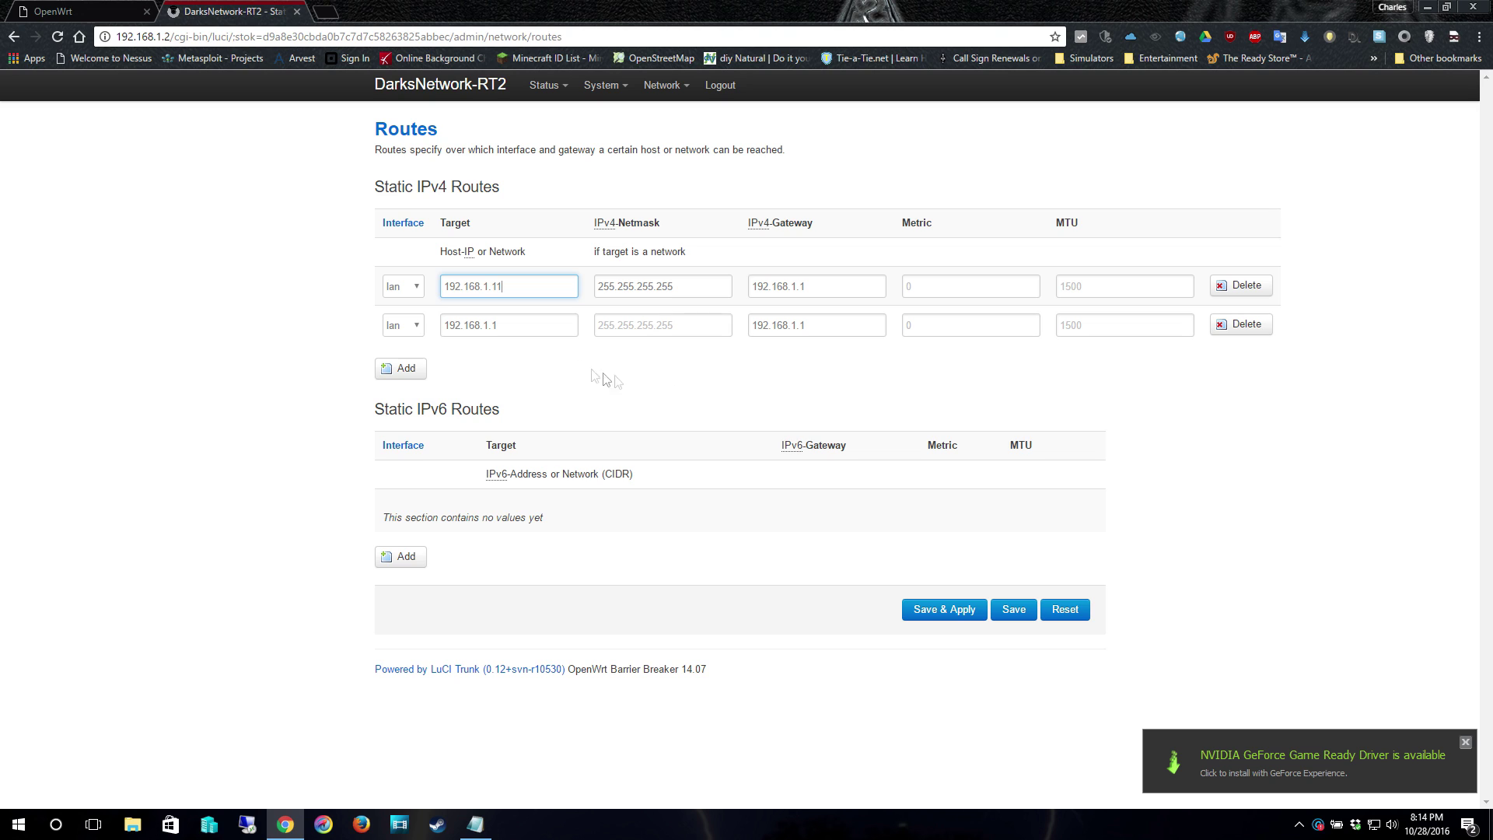
pyautogui.click(548, 326)
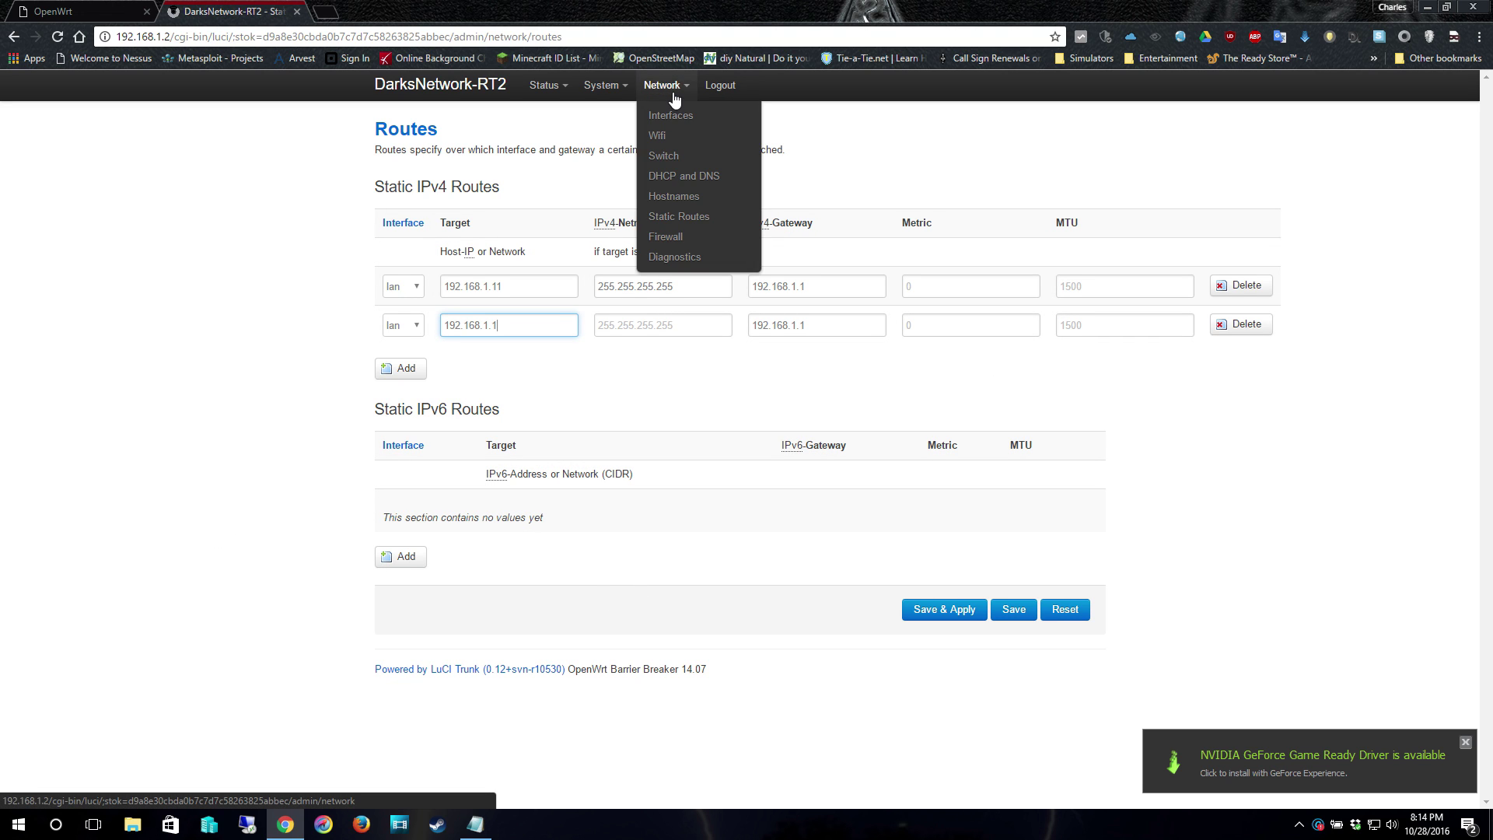
pyautogui.click(667, 249)
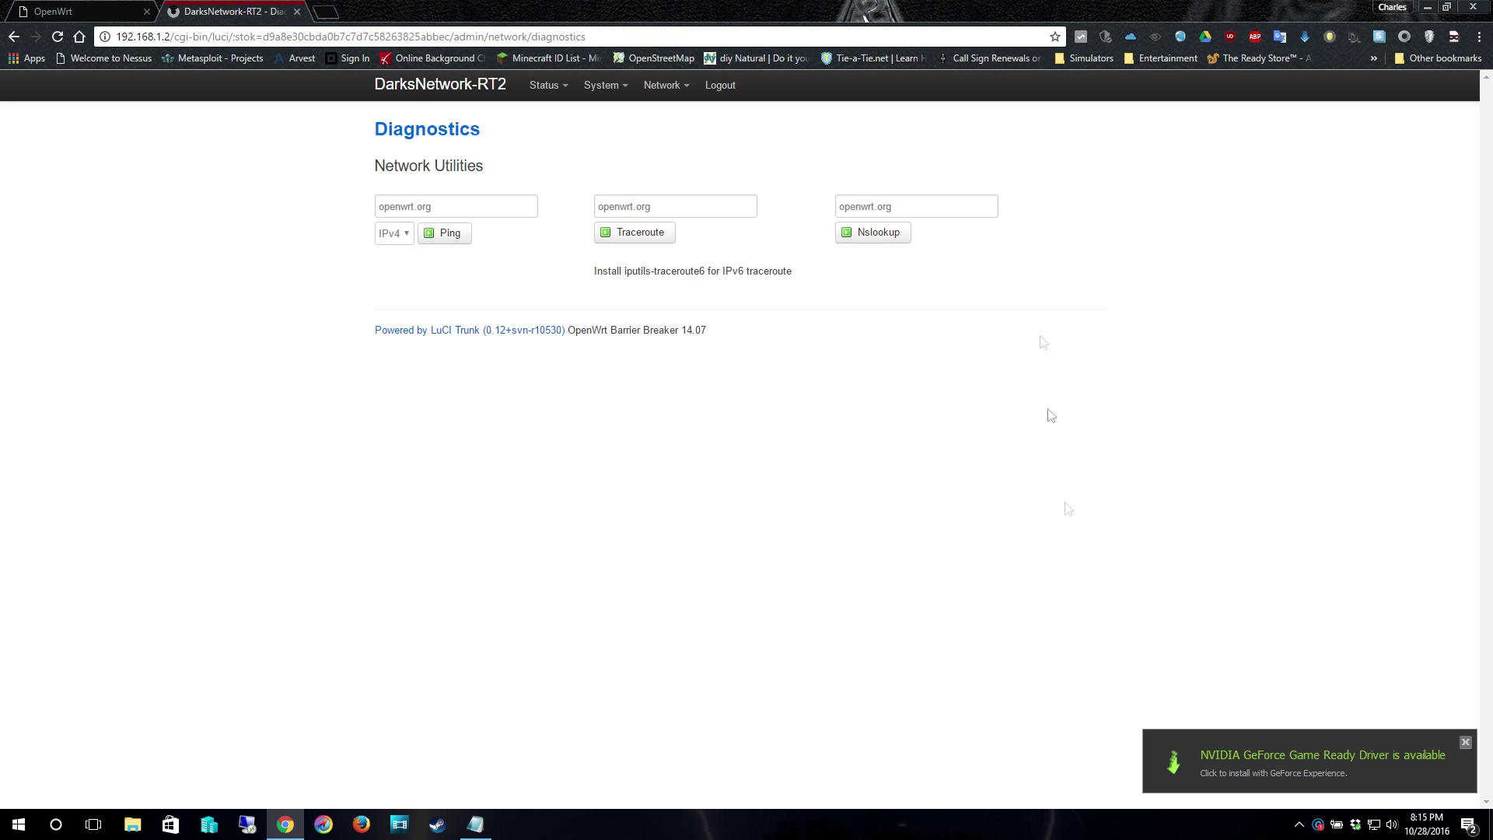
# Step: Dismiss the NVIDIA driver notification covering the Network Diagnostics page
pyautogui.click(1465, 741)
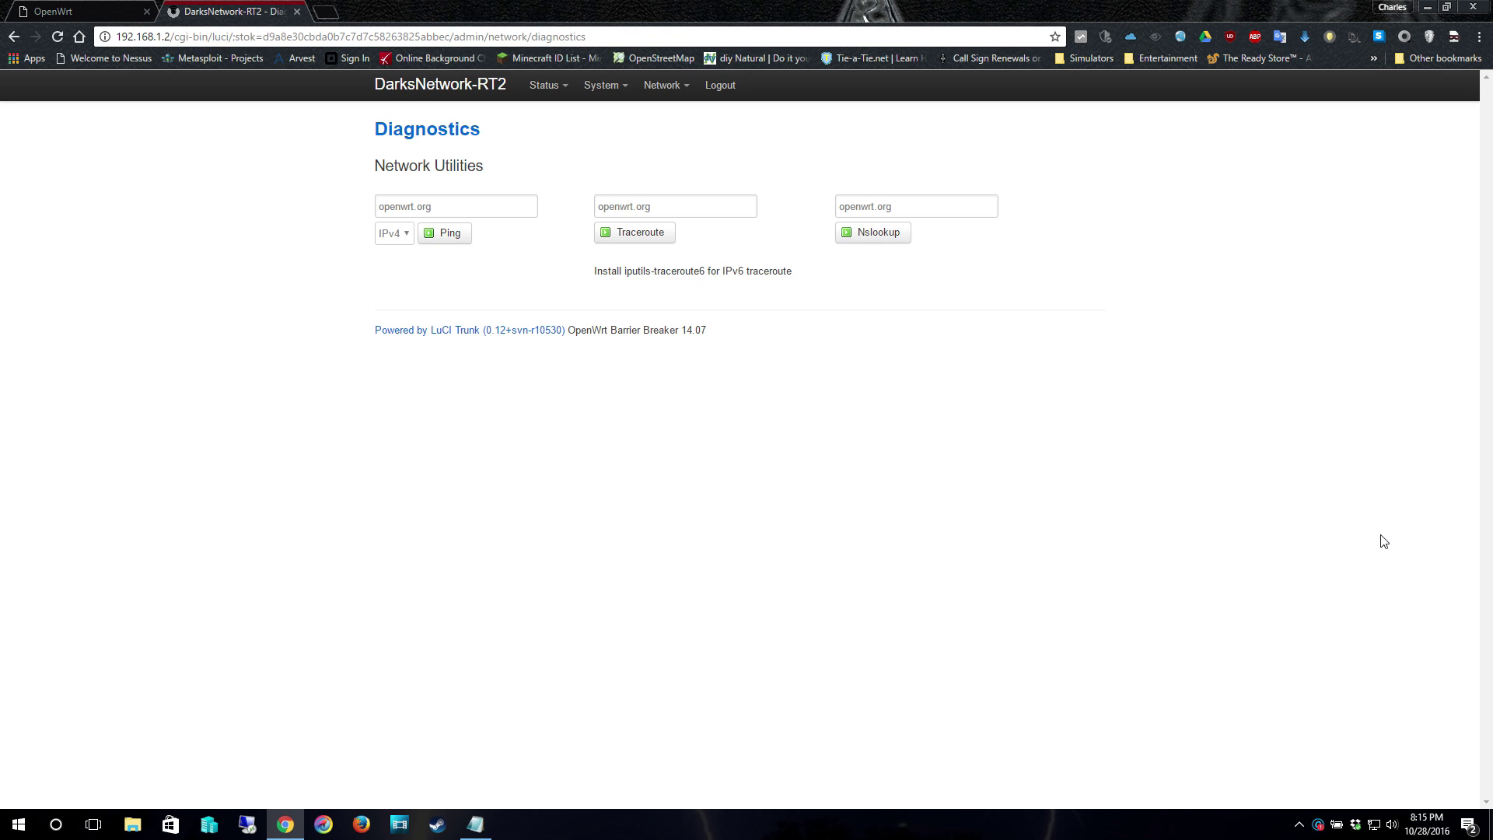